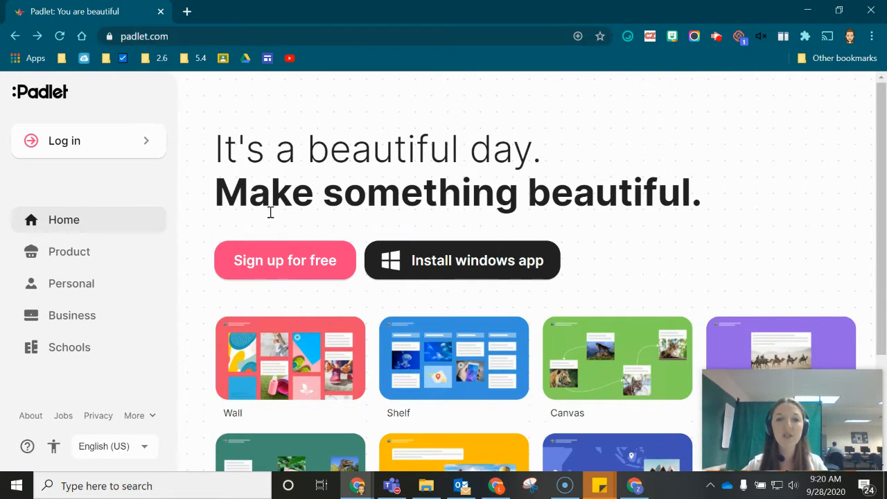
Sign up for a free Padlet account using the existing Google account.
{"action": "left_click", "coordinate": [297, 270]}
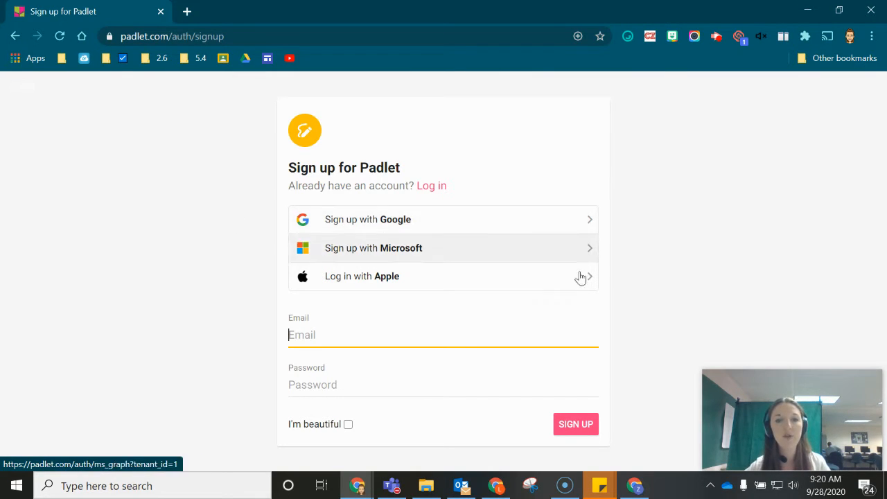
{"action": "left_click", "coordinate": [388, 226]}
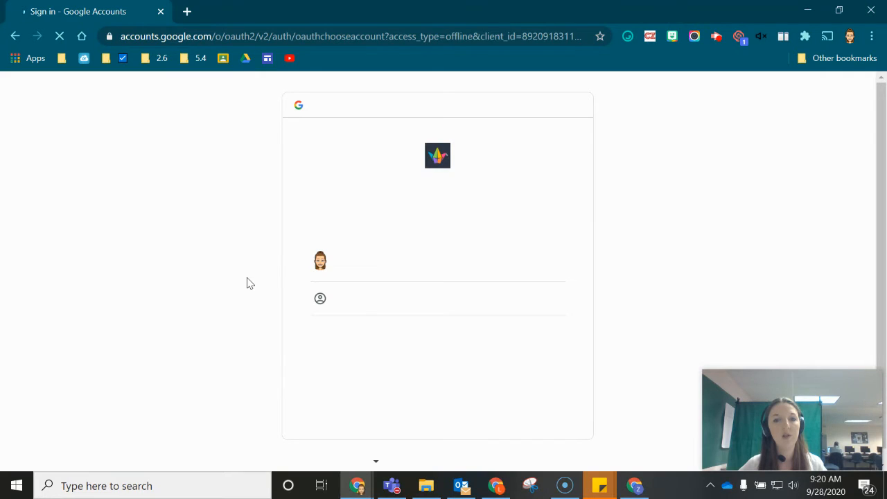
{"action": "left_click", "coordinate": [396, 274]}
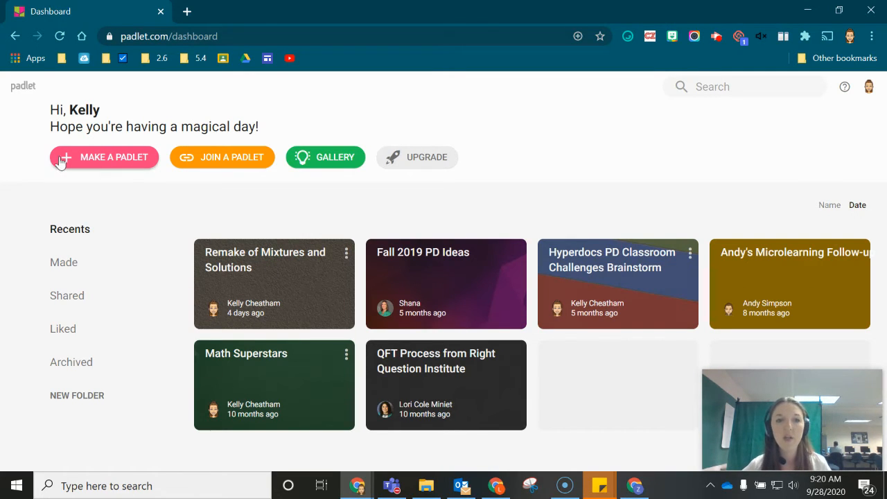
Make a new padlet from the blank Wall layout after reviewing the available layouts.
{"action": "left_click", "coordinate": [117, 159]}
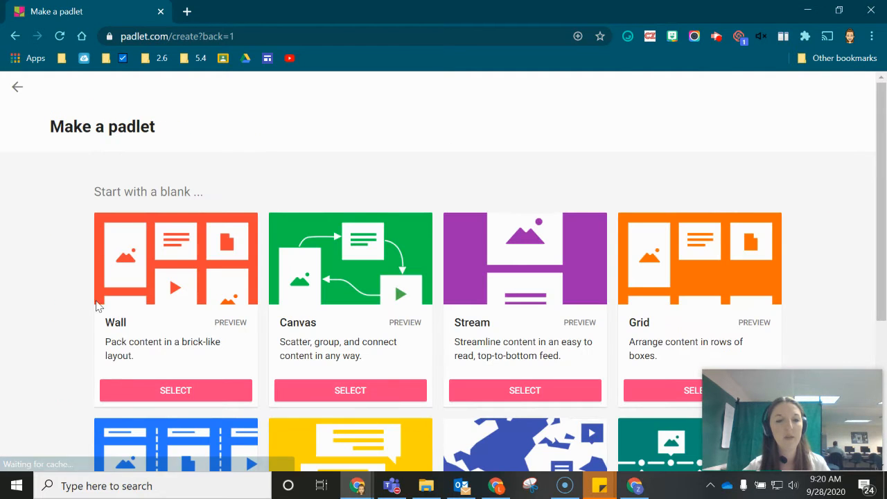
{"action": "scroll", "coordinate": [483, 215], "scroll_direction": "down", "scroll_amount": 3}
{"action": "scroll", "coordinate": [483, 215], "scroll_direction": "down", "scroll_amount": 1}
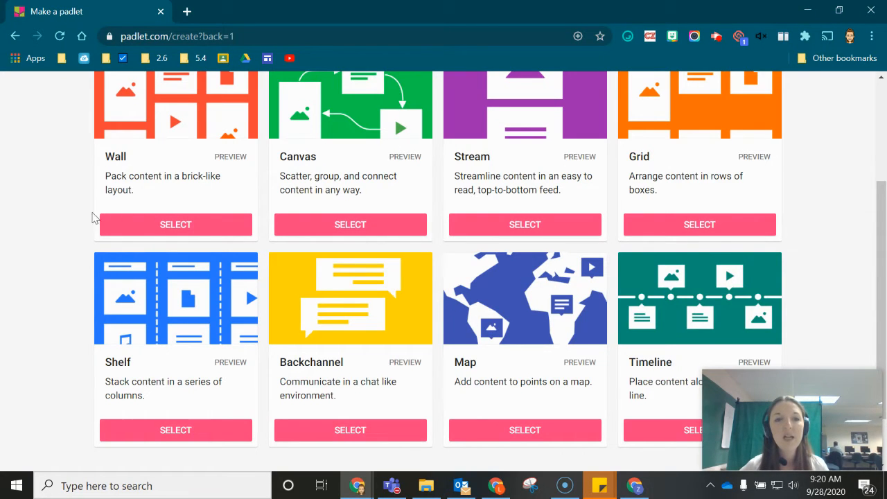
{"action": "scroll", "coordinate": [88, 223], "scroll_direction": "up", "scroll_amount": 1}
{"action": "scroll", "coordinate": [94, 223], "scroll_direction": "down", "scroll_amount": 1}
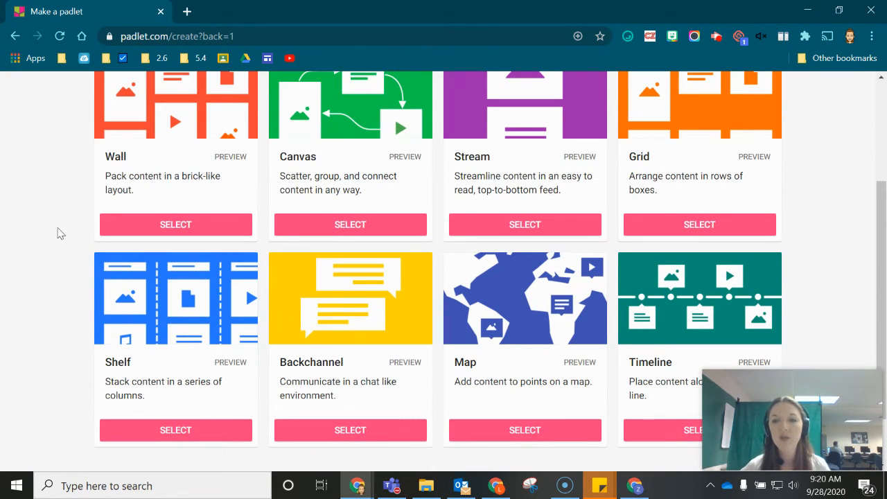
{"action": "scroll", "coordinate": [66, 202], "scroll_direction": "up", "scroll_amount": 1}
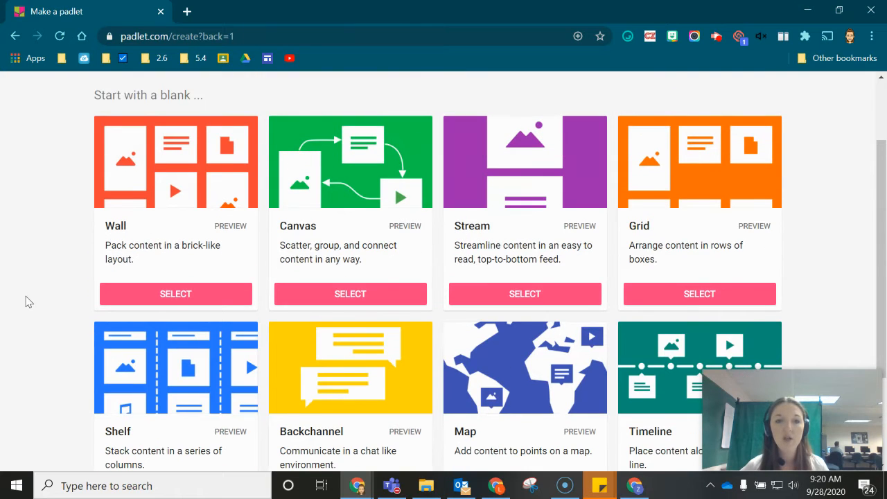
{"action": "scroll", "coordinate": [370, 303], "scroll_direction": "down", "scroll_amount": 2}
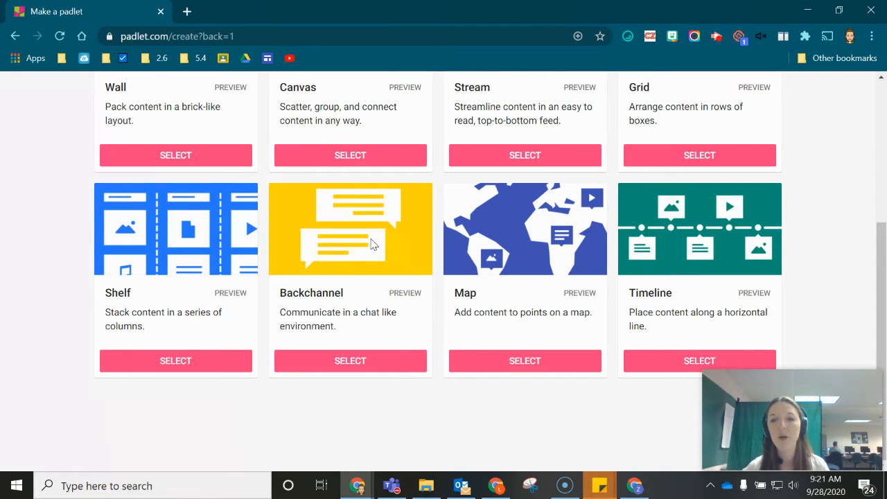
{"action": "scroll", "coordinate": [373, 242], "scroll_direction": "up", "scroll_amount": 2}
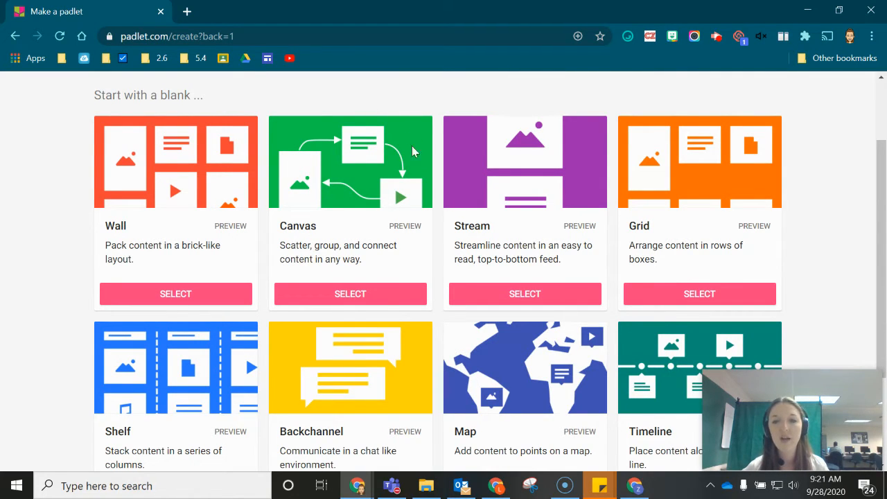
{"action": "scroll", "coordinate": [620, 387], "scroll_direction": "down", "scroll_amount": 1}
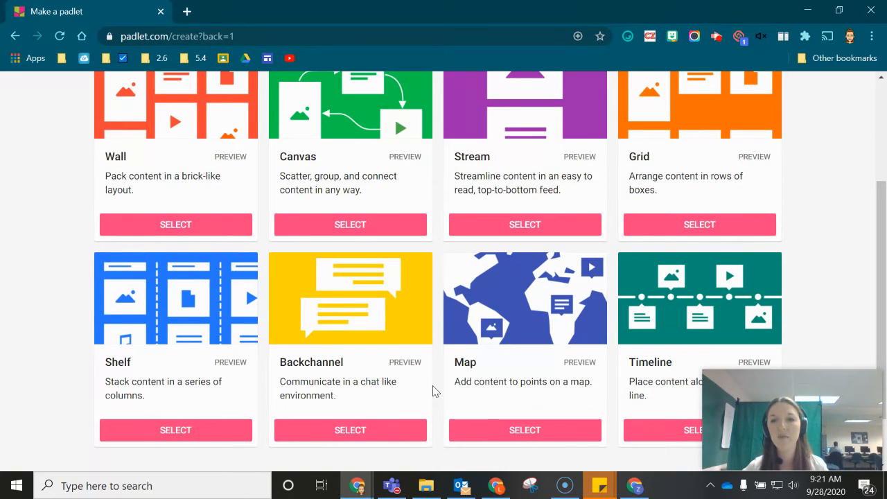
{"action": "scroll", "coordinate": [420, 347], "scroll_direction": "up", "scroll_amount": 3}
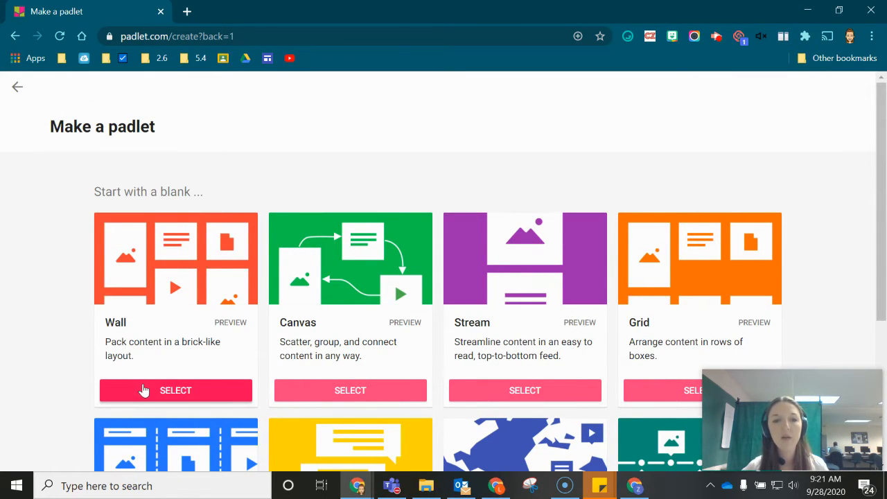
{"action": "left_click", "coordinate": [138, 393]}
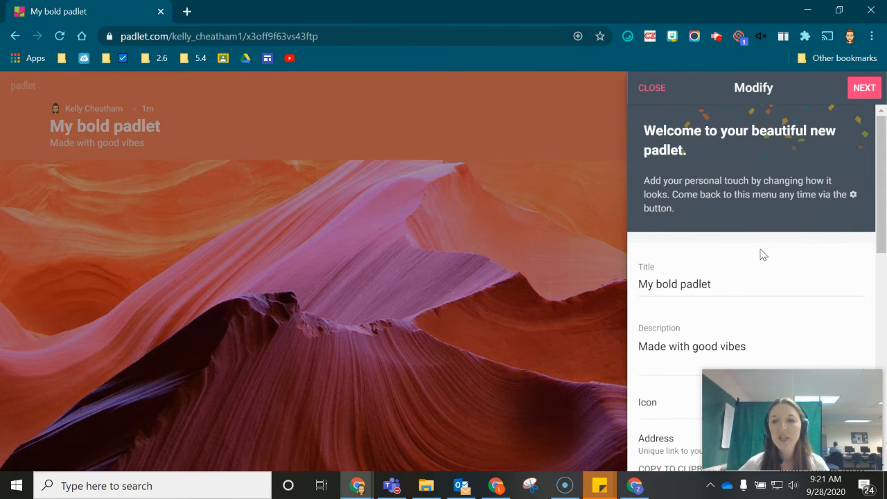
Replace the new padlet's title with "Student Reflection Padlet".
{"action": "scroll", "coordinate": [721, 250], "scroll_direction": "down", "scroll_amount": 1}
{"action": "left_click", "coordinate": [740, 218]}
{"action": "double_click", "coordinate": [741, 218]}
{"action": "triple_click", "coordinate": [740, 217]}
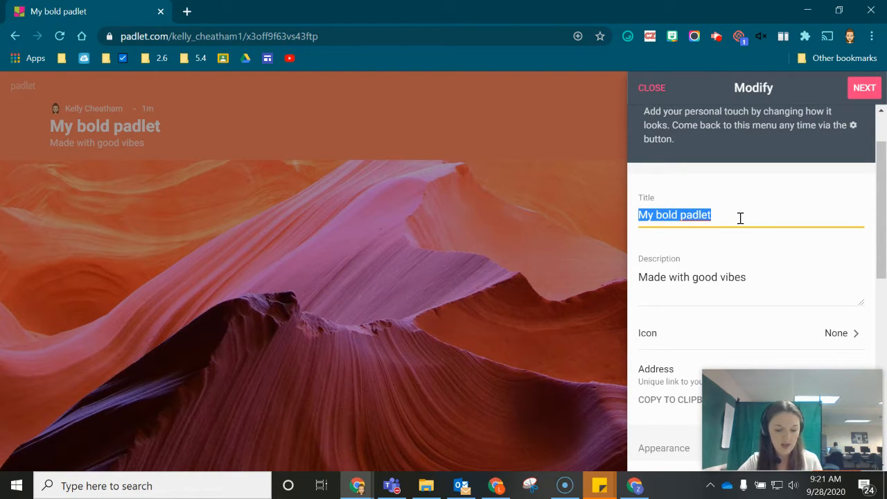
{"action": "type", "text": "Student Re"}
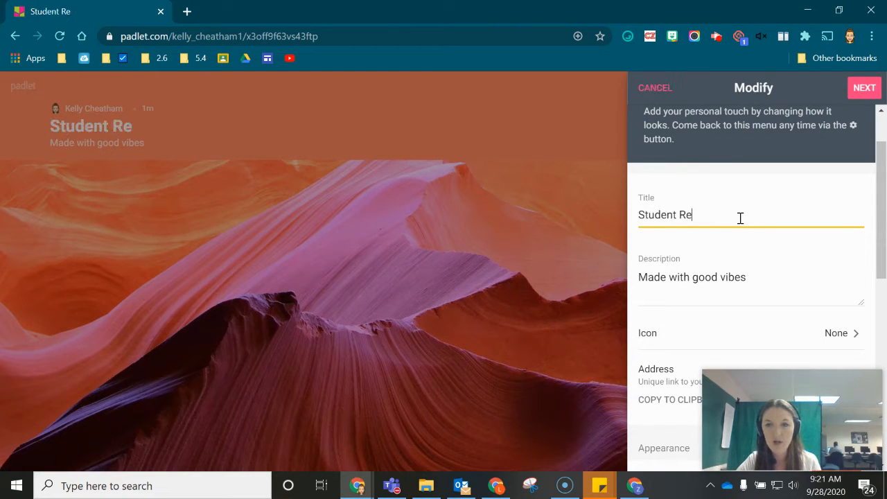
{"action": "type", "text": "flection Padlet"}
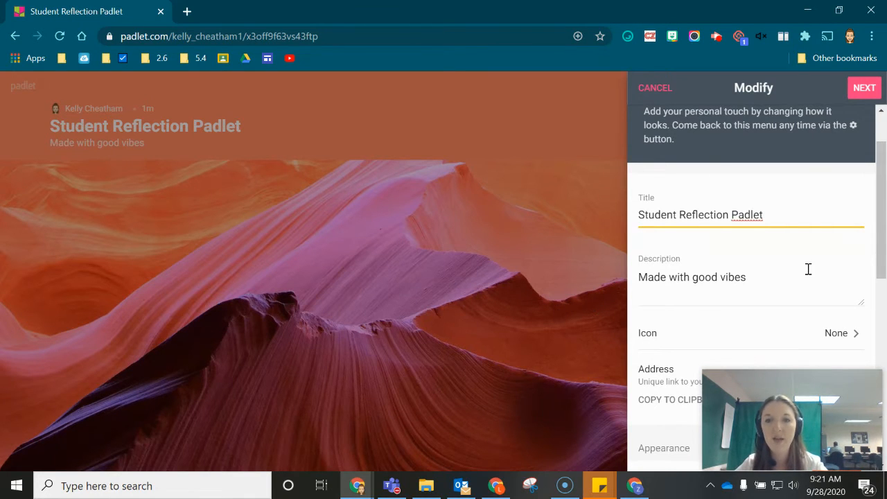
Replace the padlet's description with "This padlet is used for students to post their A-Ha moments.".
{"action": "left_click", "coordinate": [790, 287]}
{"action": "triple_click", "coordinate": [789, 287]}
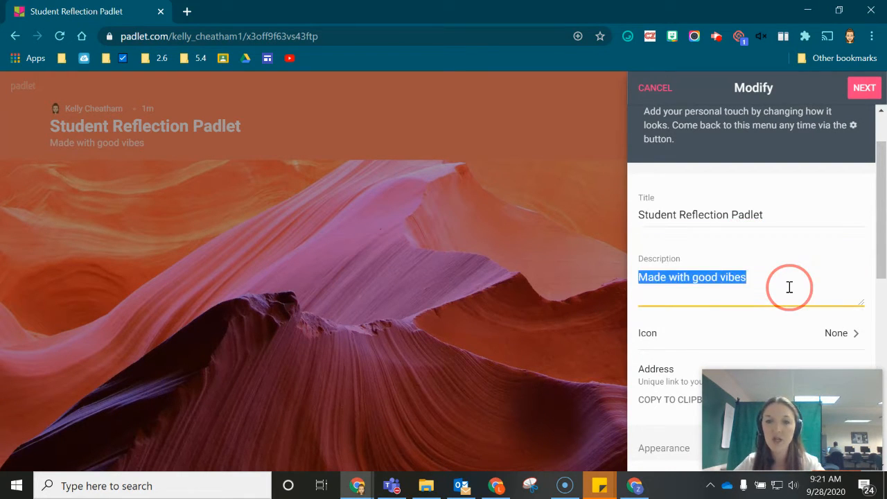
{"action": "type", "text": "This ppadlet is used"}
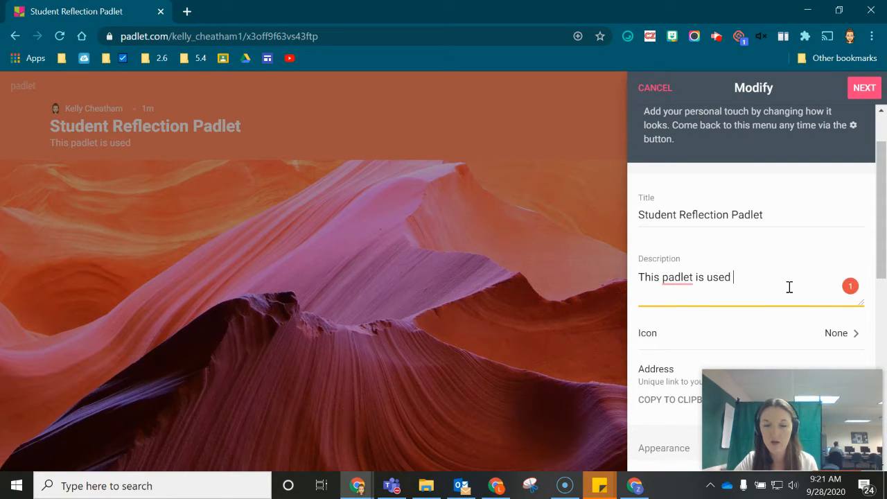
{"action": "type", "text": " for students "}
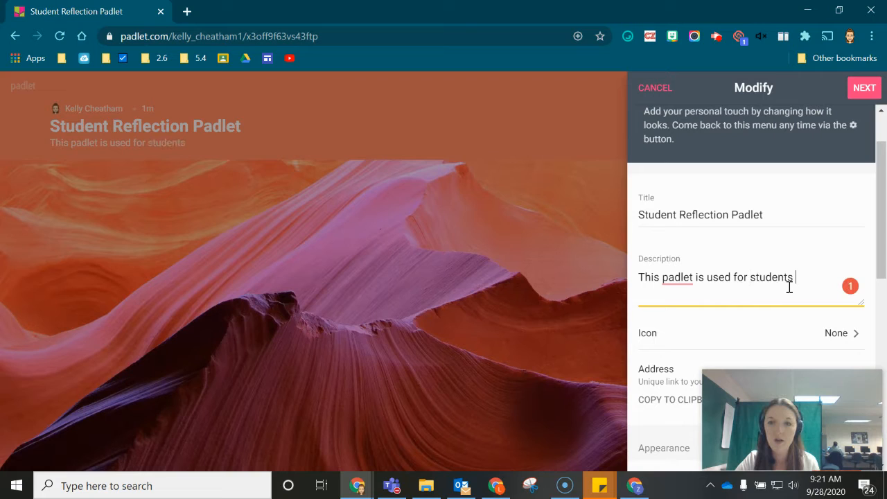
{"action": "type", "text": "to post their A-Ha moments."}
Set the padlet's icon to the yellow light bulb emoji from the objects category and return to the padlet settings.
{"action": "scroll", "coordinate": [828, 311], "scroll_direction": "down", "scroll_amount": 1}
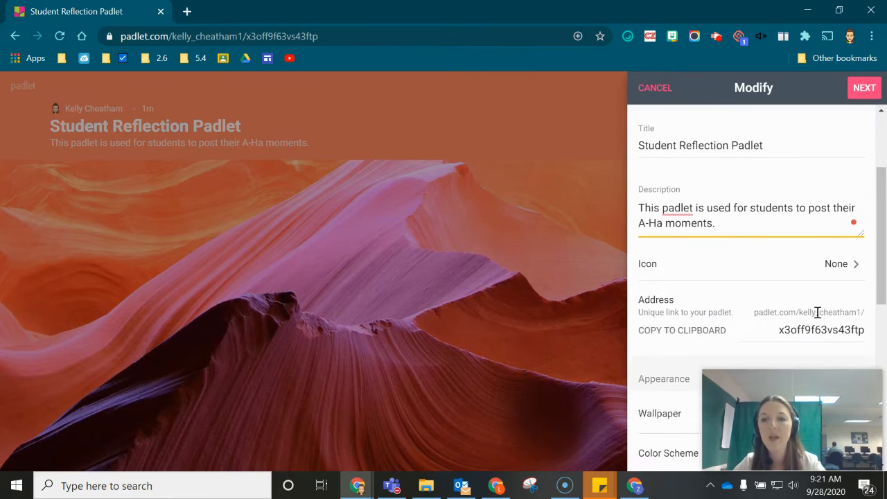
{"action": "scroll", "coordinate": [828, 311], "scroll_direction": "down", "scroll_amount": 1}
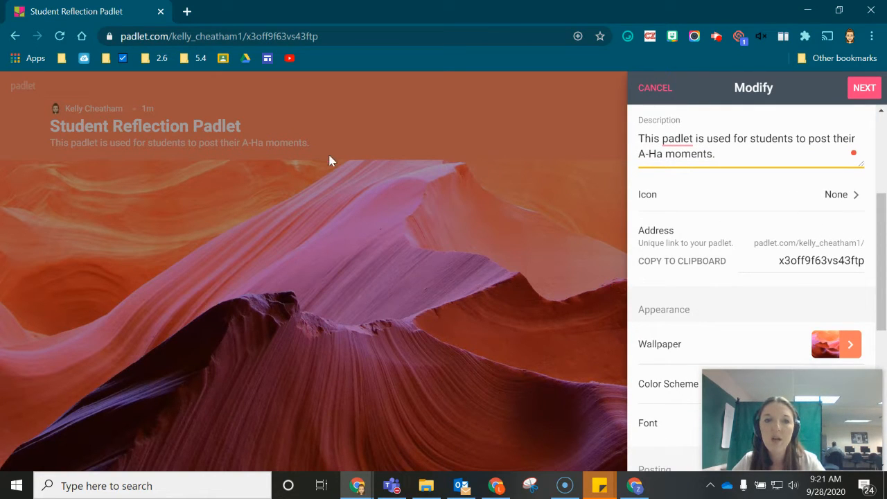
{"action": "left_click", "coordinate": [792, 196]}
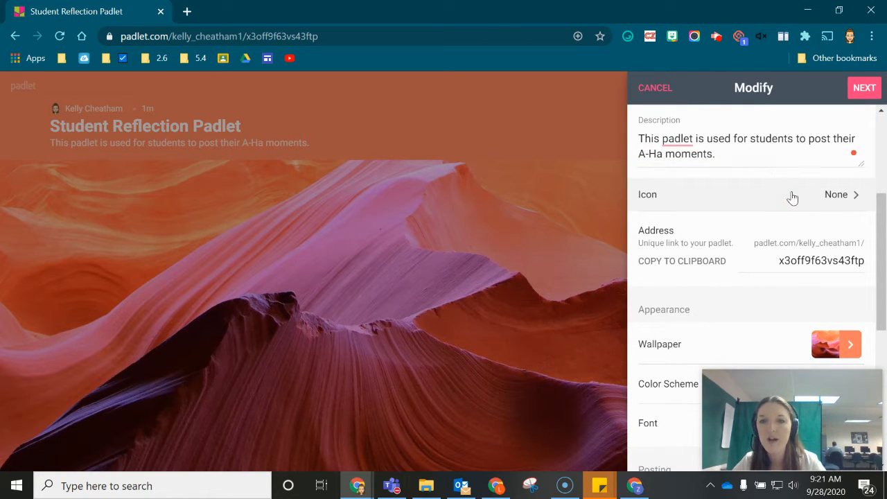
{"action": "left_click", "coordinate": [852, 198]}
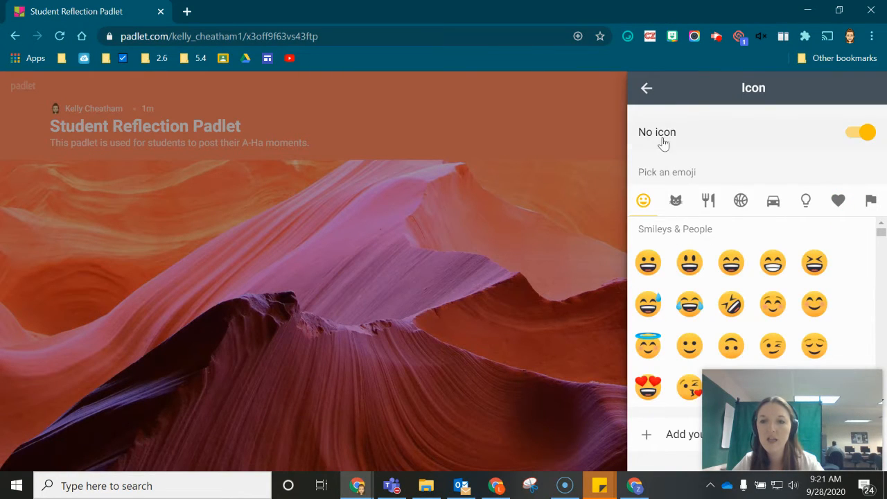
{"action": "left_click", "coordinate": [676, 173]}
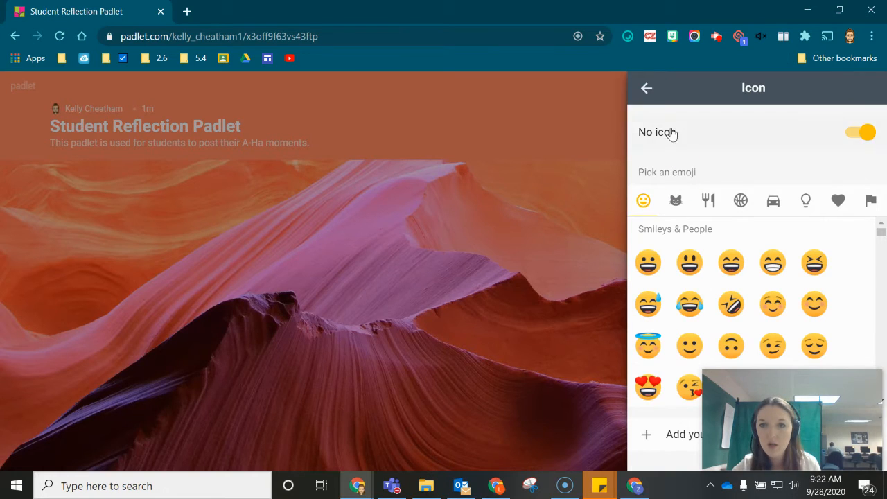
{"action": "scroll", "coordinate": [716, 269], "scroll_direction": "down", "scroll_amount": 2}
{"action": "scroll", "coordinate": [716, 269], "scroll_direction": "up", "scroll_amount": 2}
{"action": "left_click", "coordinate": [807, 201]}
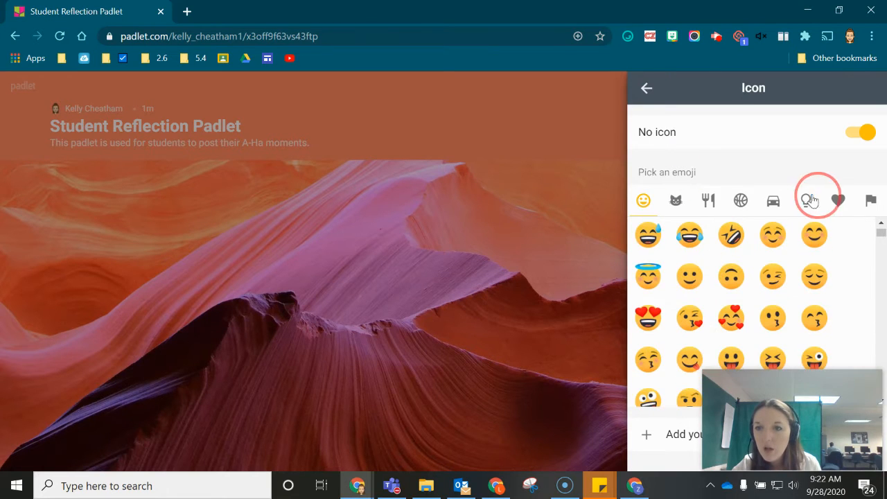
{"action": "scroll", "coordinate": [730, 286], "scroll_direction": "down", "scroll_amount": 3}
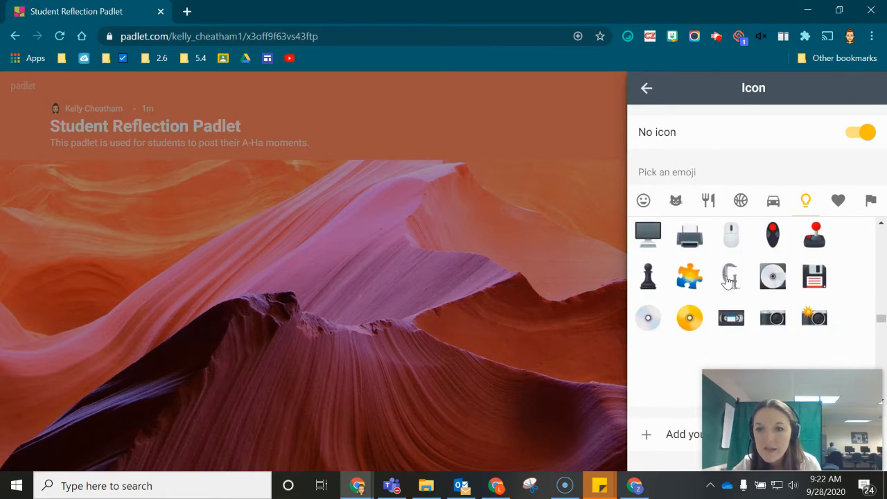
{"action": "scroll", "coordinate": [730, 285], "scroll_direction": "down", "scroll_amount": 2}
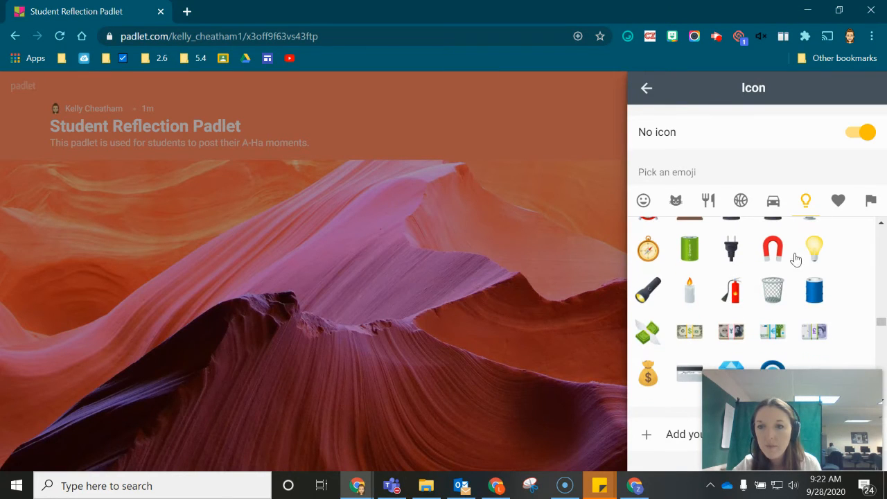
{"action": "left_click", "coordinate": [816, 251]}
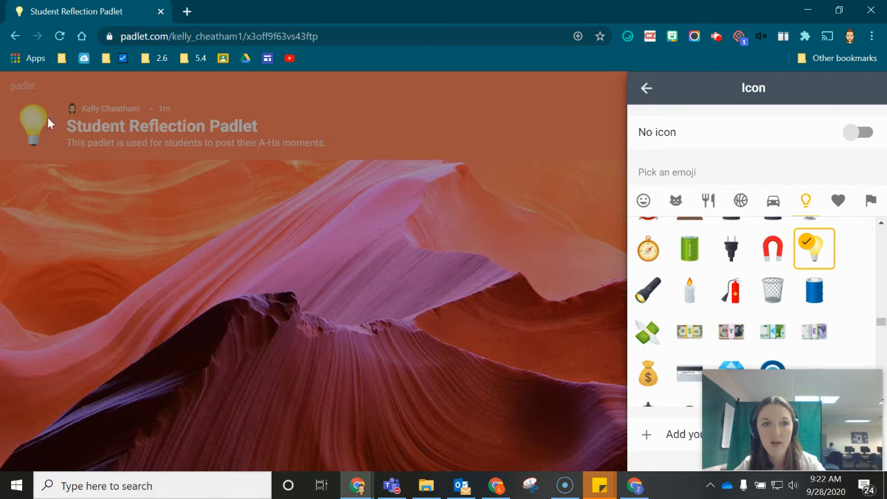
{"action": "scroll", "coordinate": [804, 263], "scroll_direction": "down", "scroll_amount": 5}
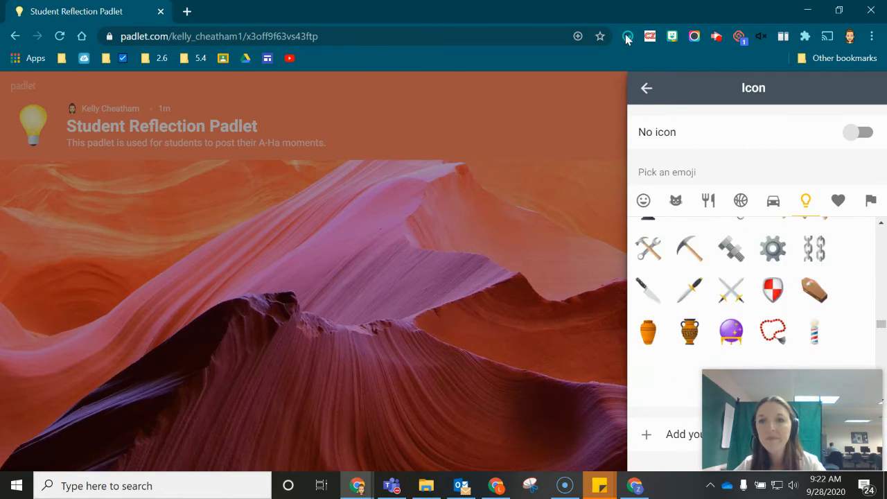
{"action": "left_click", "coordinate": [647, 89]}
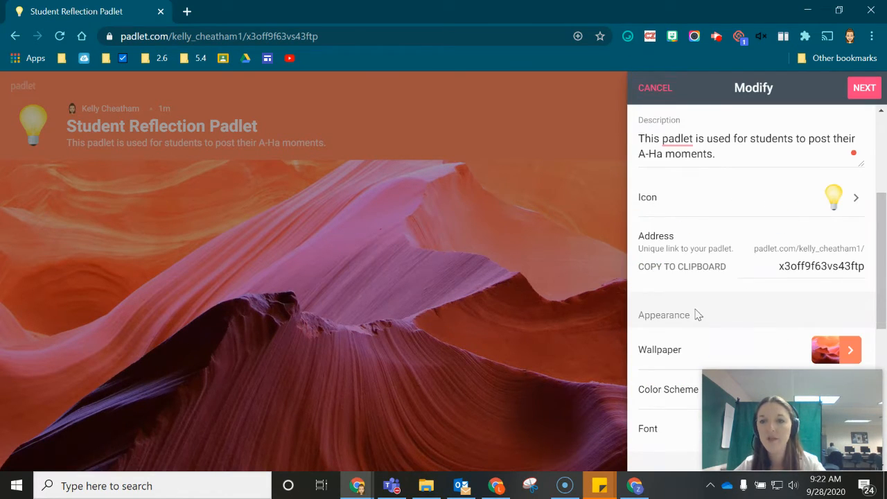
Replace the ending of the padlet's unique address with the owner's surname followed by "reflect".
{"action": "double_click", "coordinate": [834, 264]}
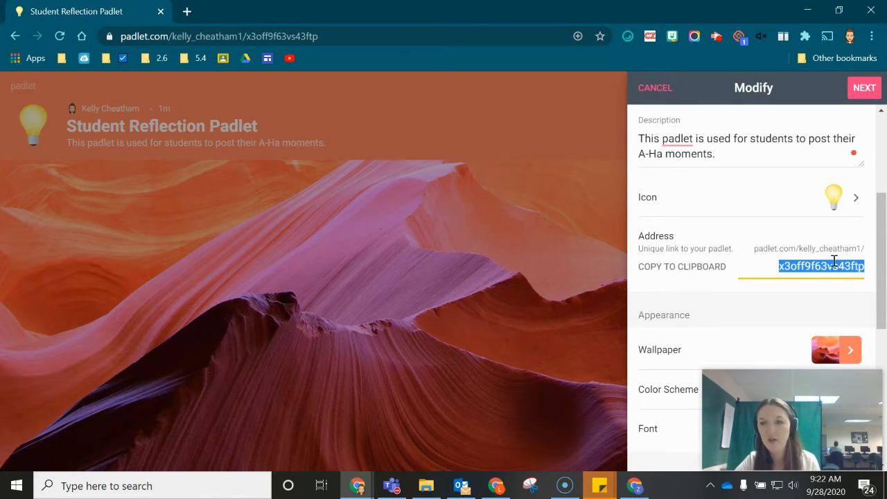
{"action": "type", "text": "cheathamrefle"}
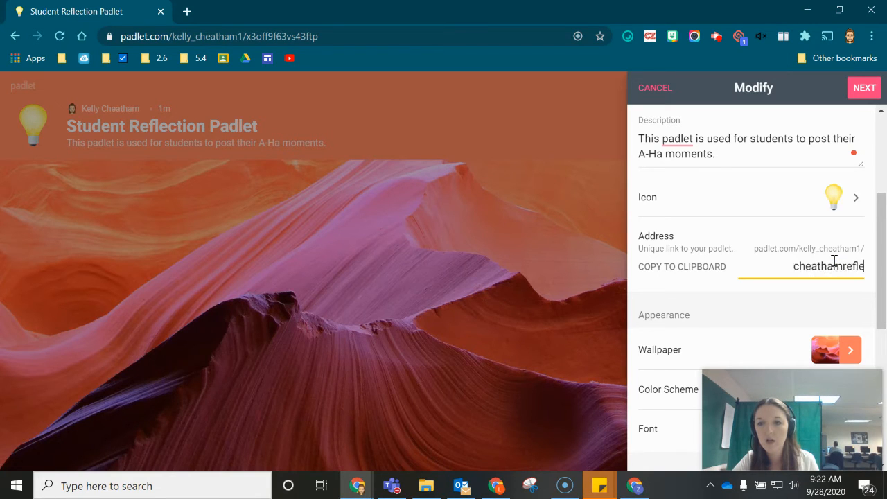
{"action": "type", "text": "ct"}
{"action": "left_click", "coordinate": [814, 301]}
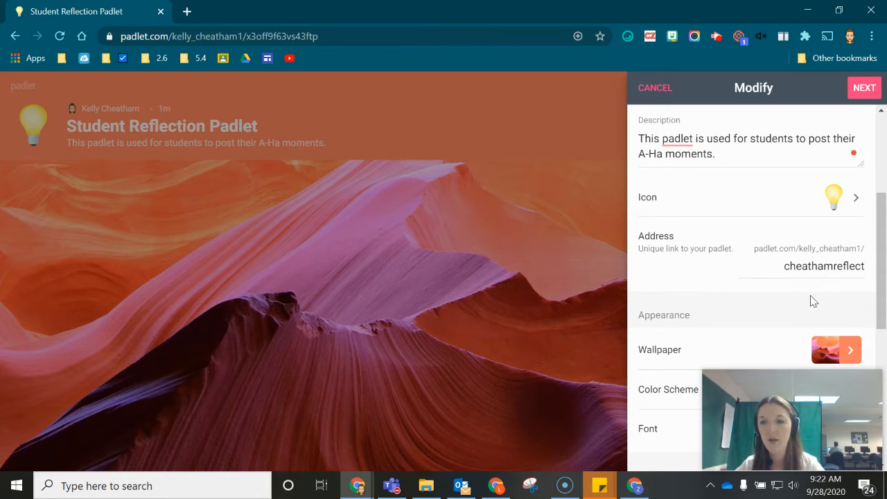
Set the padlet's wallpaper to the solid maroon color and return to the padlet settings.
{"action": "scroll", "coordinate": [652, 328], "scroll_direction": "down", "scroll_amount": 3}
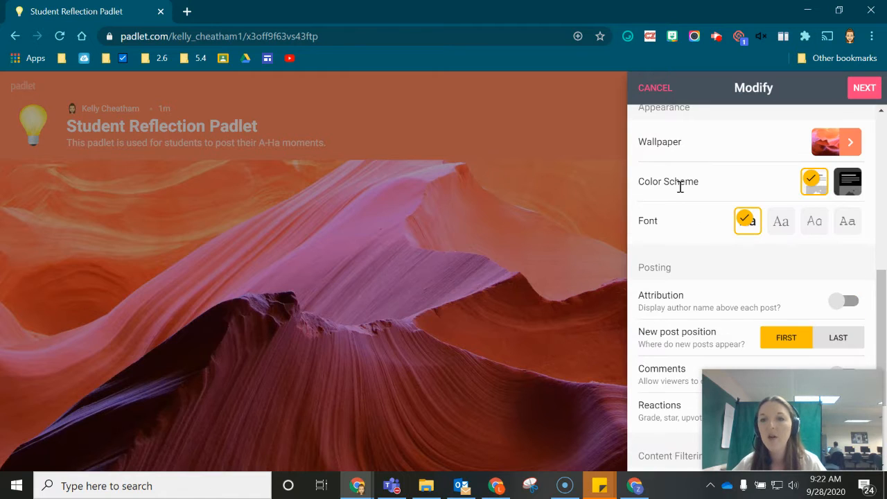
{"action": "left_click", "coordinate": [841, 151]}
{"action": "left_click", "coordinate": [729, 149]}
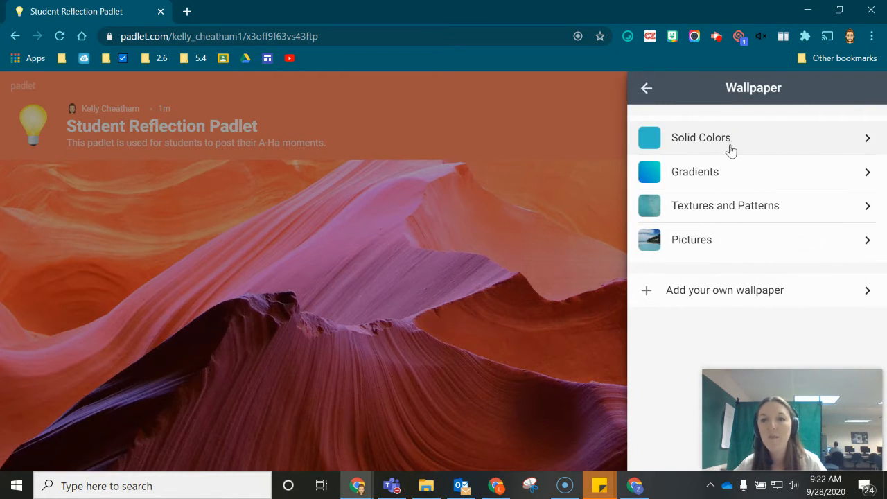
{"action": "scroll", "coordinate": [714, 248], "scroll_direction": "down", "scroll_amount": 10}
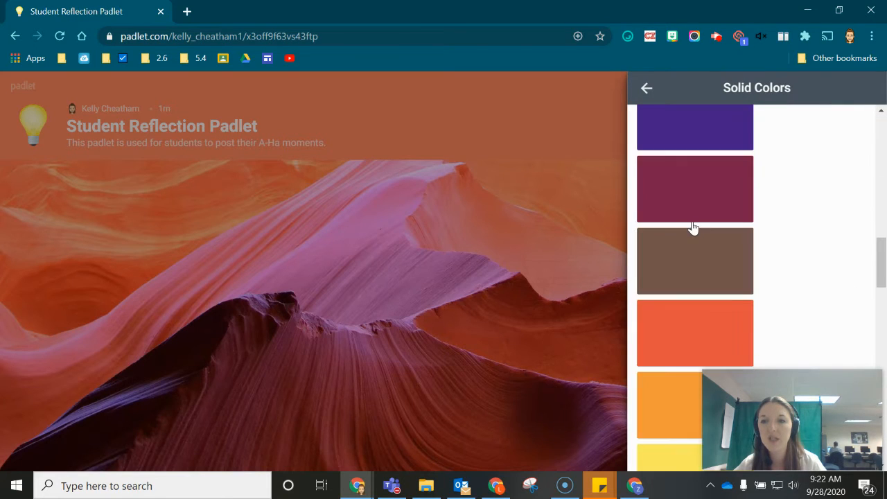
{"action": "left_click", "coordinate": [701, 168]}
{"action": "left_click", "coordinate": [647, 88]}
{"action": "left_click", "coordinate": [645, 89]}
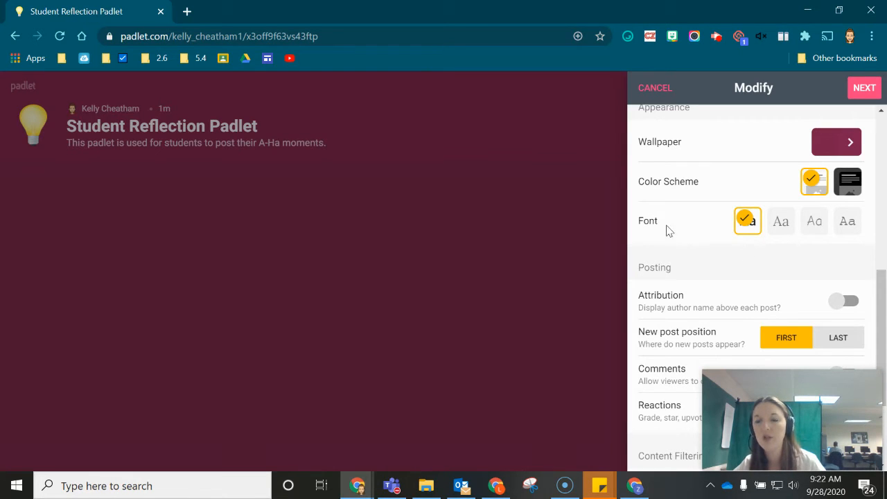
Allow viewers to comment on posts and set the padlet's reactions to Like.
{"action": "scroll", "coordinate": [690, 186], "scroll_direction": "down", "scroll_amount": 2}
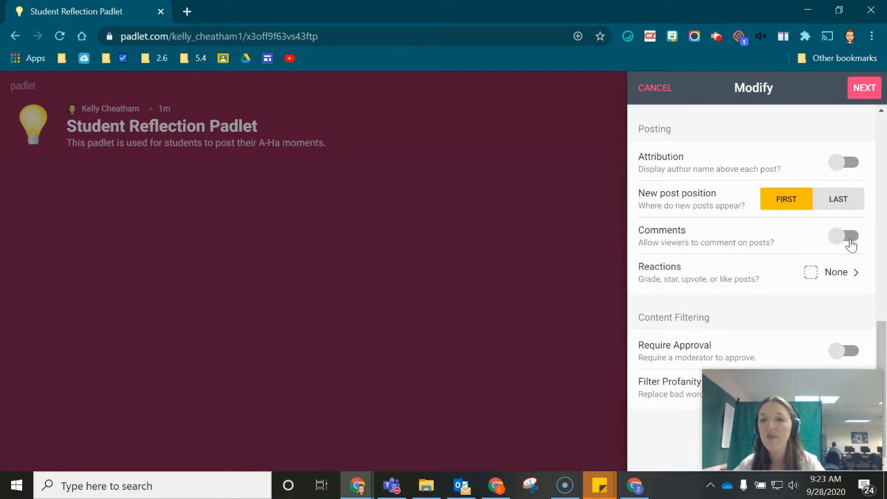
{"action": "left_click", "coordinate": [847, 237]}
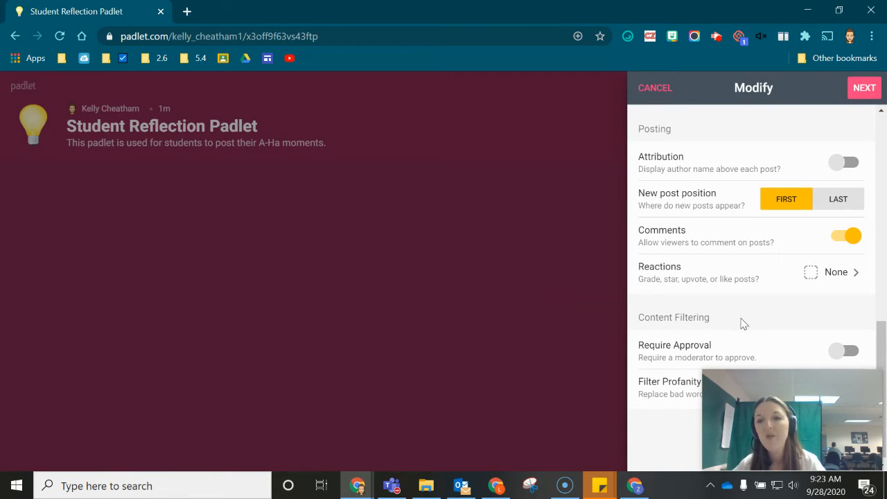
{"action": "left_click", "coordinate": [815, 277]}
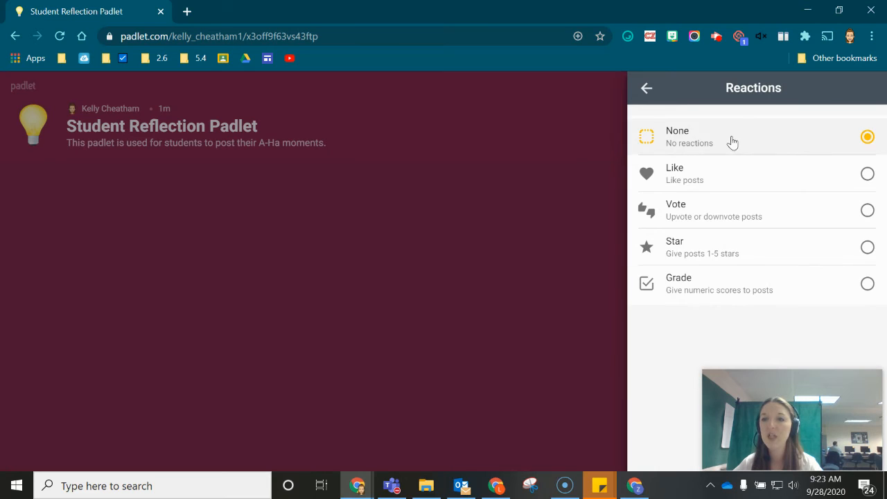
{"action": "left_click", "coordinate": [696, 173]}
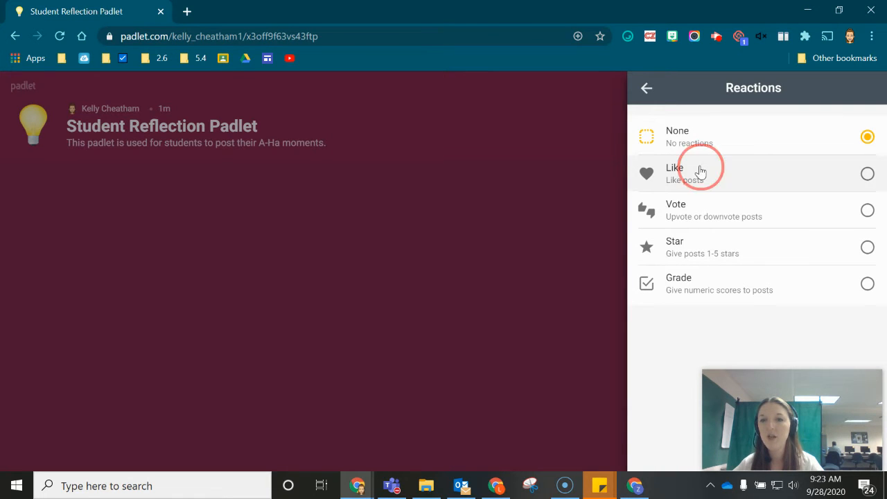
{"action": "left_click", "coordinate": [646, 88]}
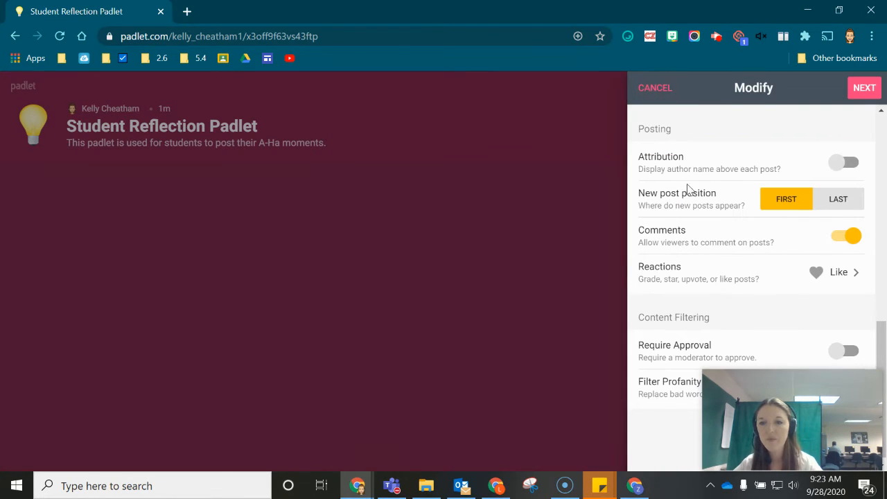
Turn on profanity filtering, save the padlet's settings and proceed to the finished padlet for posting.
{"action": "scroll", "coordinate": [714, 249], "scroll_direction": "down", "scroll_amount": 1}
{"action": "left_click_drag", "start_coordinate": [808, 383], "coordinate": [156, 356]}
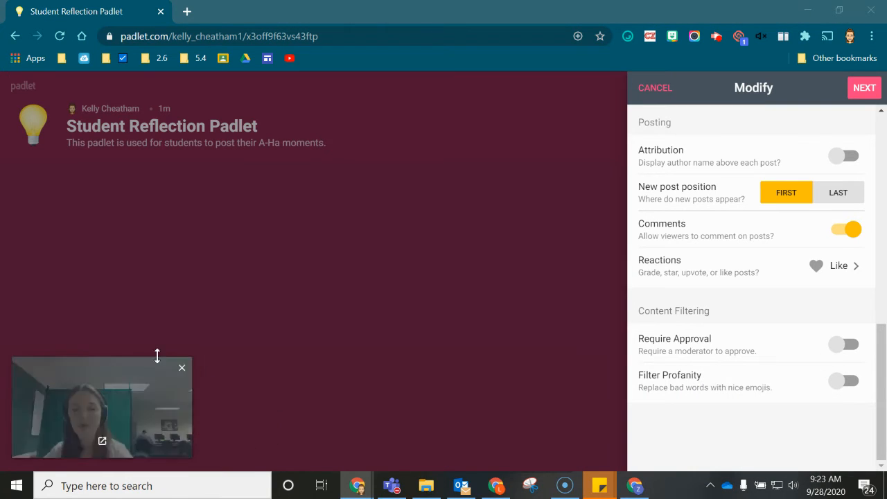
{"action": "left_click", "coordinate": [847, 382]}
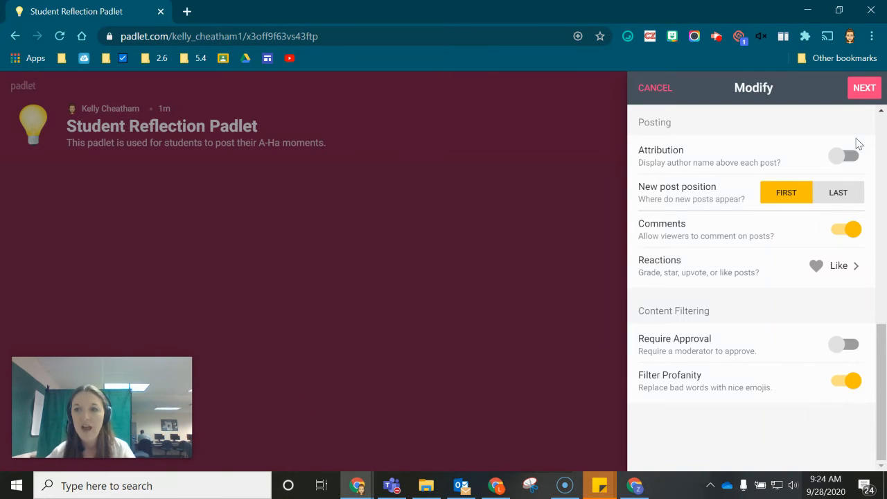
{"action": "left_click", "coordinate": [866, 93]}
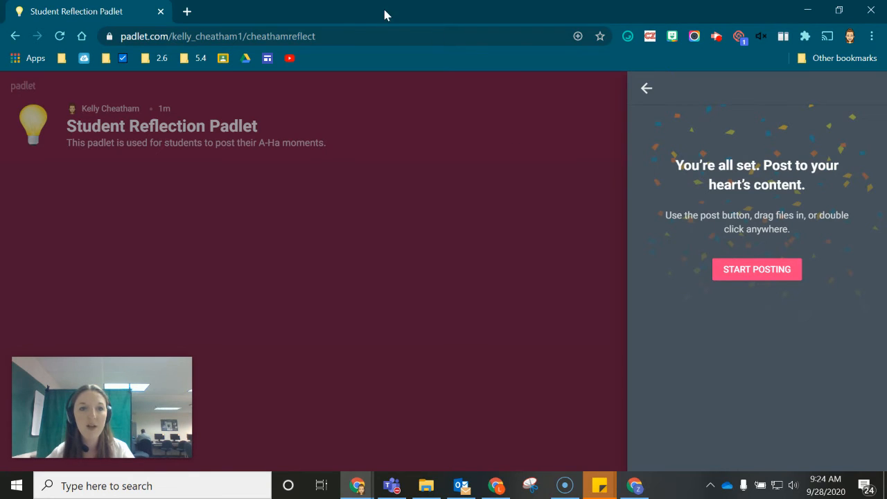
{"action": "left_click", "coordinate": [344, 36]}
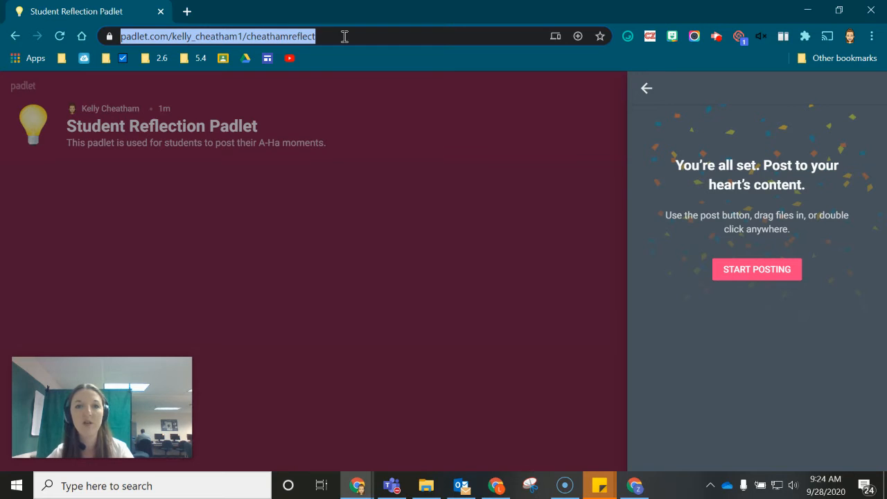
{"action": "left_click", "coordinate": [742, 269]}
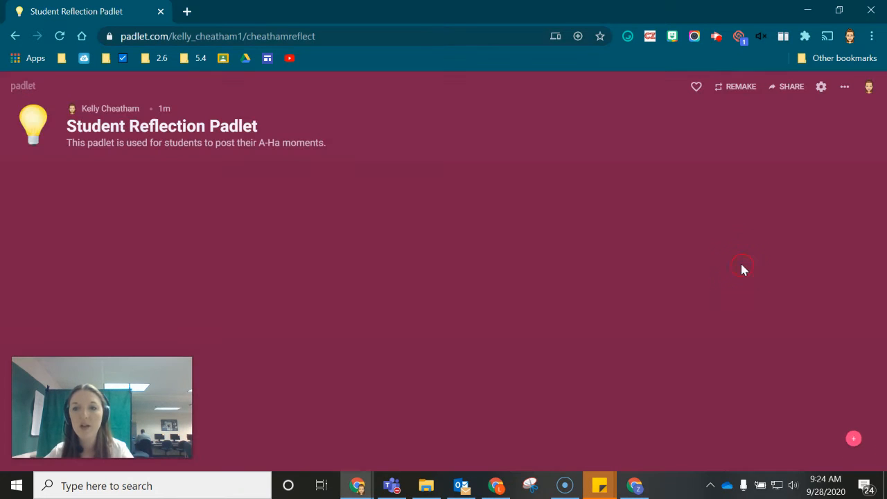
Examine the padlet's sharing options and the class choices for sharing to Google Classroom, closing both without sharing.
{"action": "left_click", "coordinate": [788, 93]}
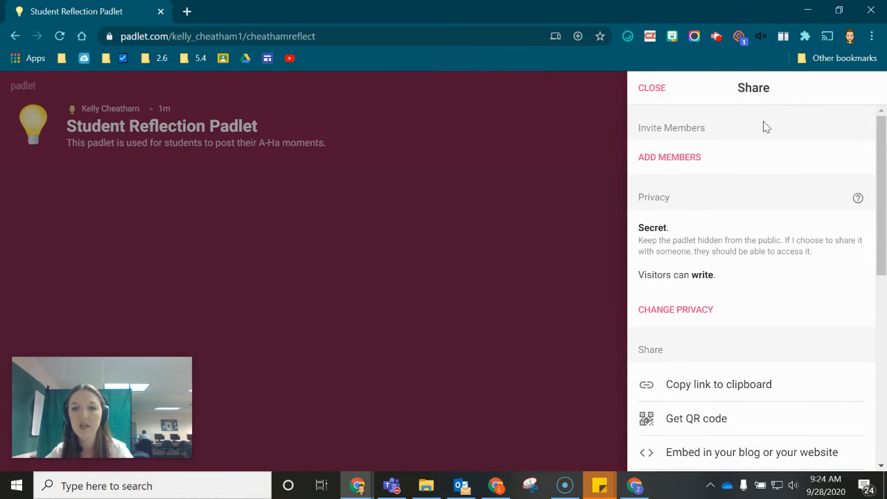
{"action": "scroll", "coordinate": [759, 358], "scroll_direction": "down", "scroll_amount": 2}
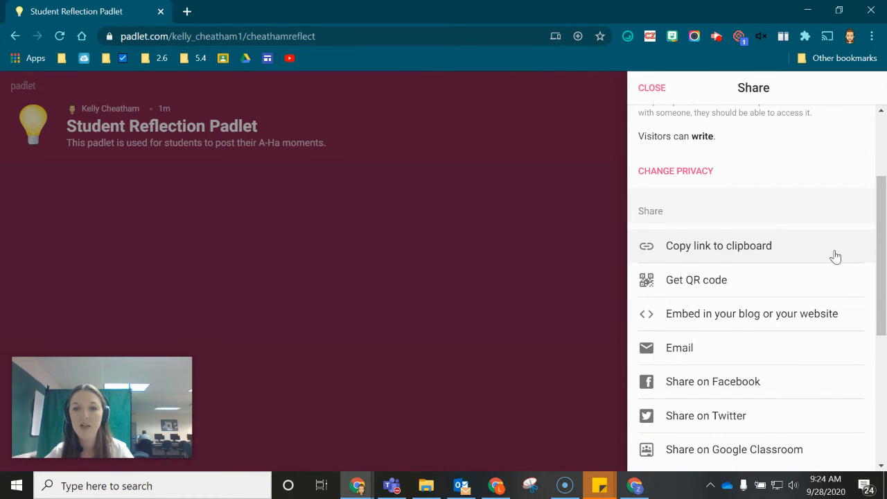
{"action": "scroll", "coordinate": [787, 263], "scroll_direction": "down", "scroll_amount": 2}
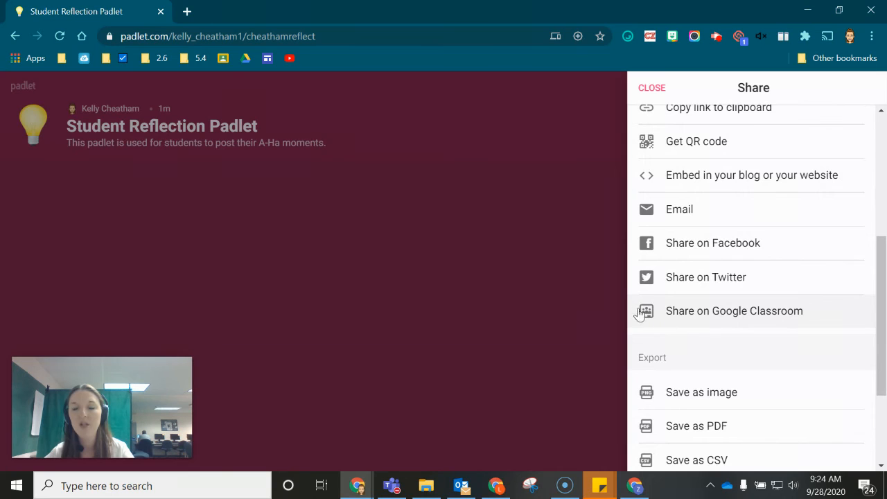
{"action": "left_click", "coordinate": [735, 316]}
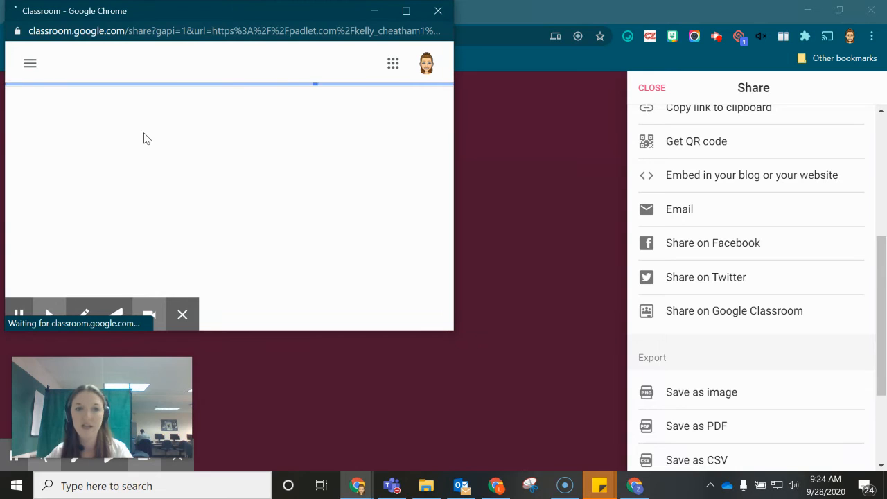
{"action": "left_click_drag", "start_coordinate": [227, 7], "coordinate": [339, 49]}
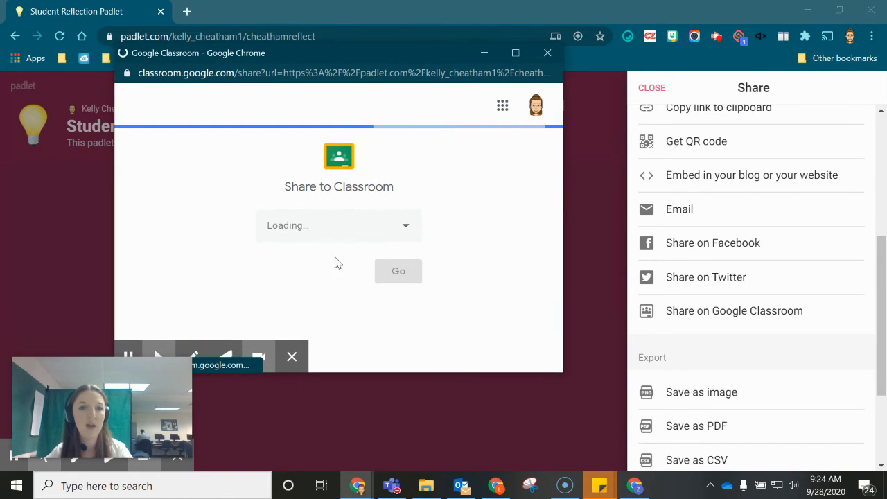
{"action": "left_click", "coordinate": [309, 228]}
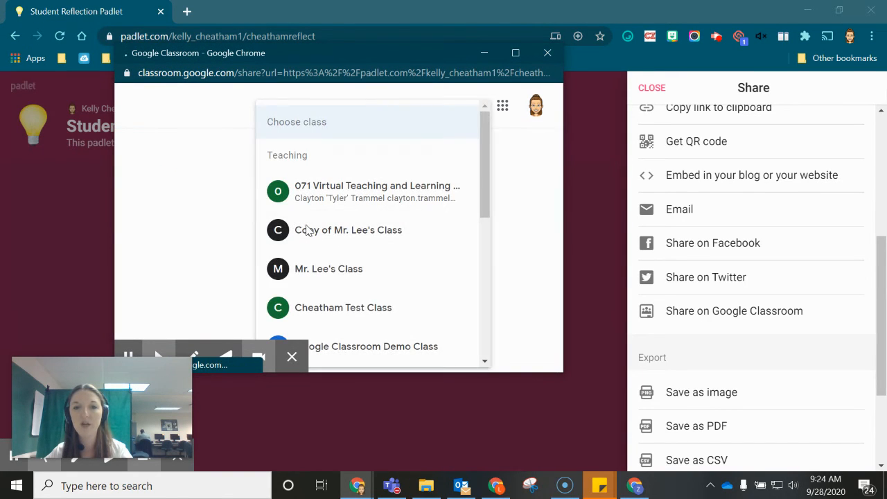
{"action": "left_click", "coordinate": [151, 241]}
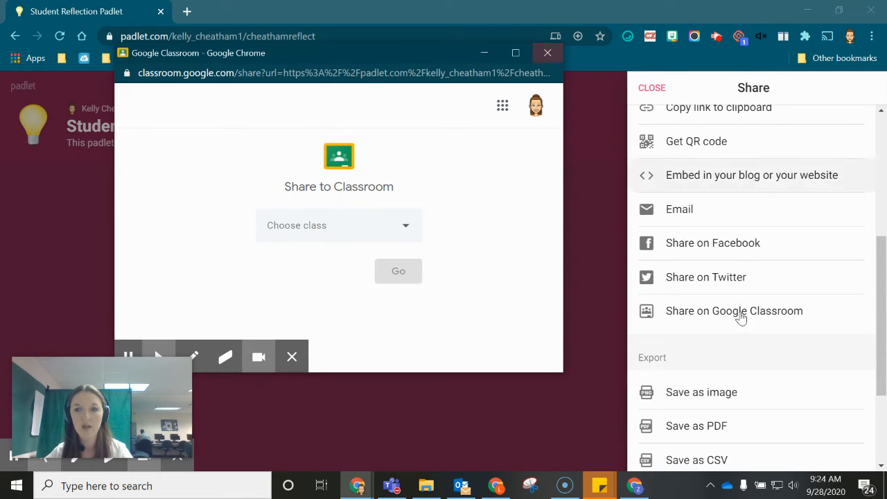
{"action": "left_click", "coordinate": [548, 53]}
{"action": "scroll", "coordinate": [737, 273], "scroll_direction": "up", "scroll_amount": 4}
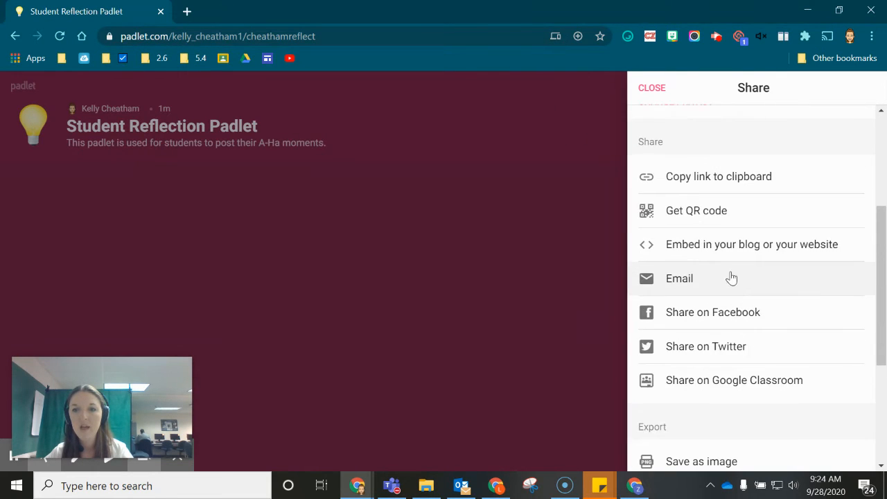
{"action": "left_click", "coordinate": [477, 193]}
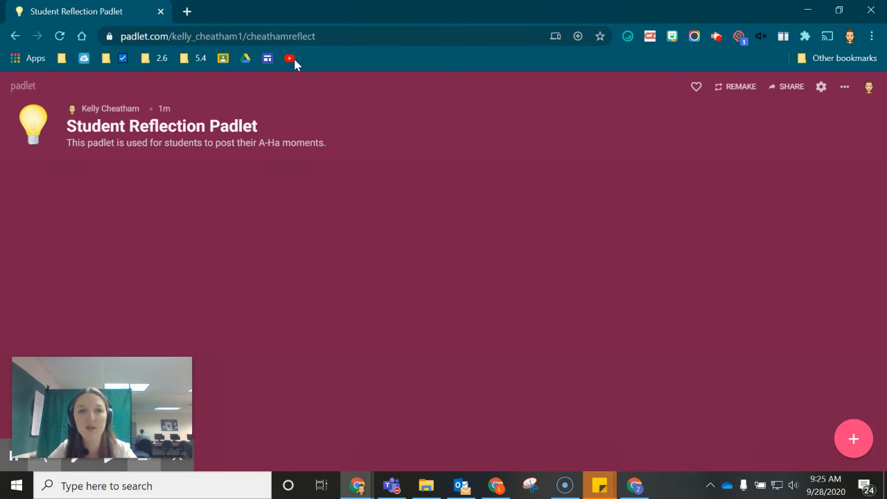
Copy the padlet's web address and open it in a new incognito window.
{"action": "left_click", "coordinate": [290, 35]}
{"action": "key", "text": "ctrl+c"}
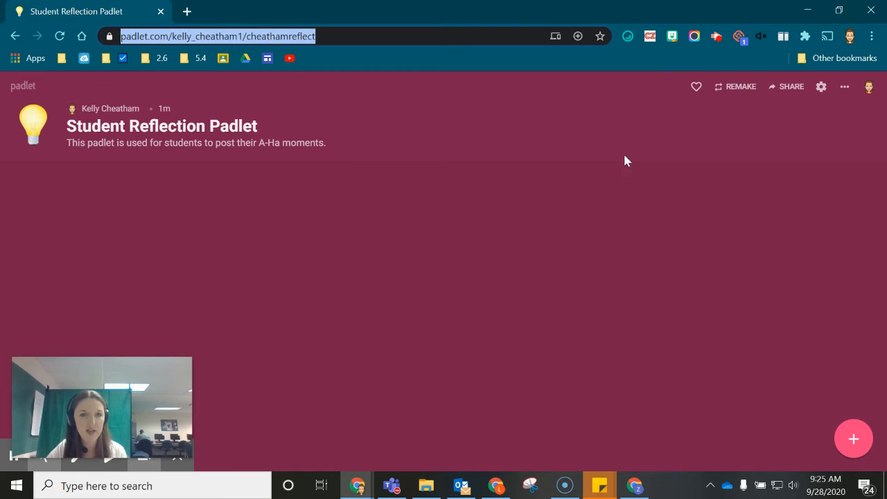
{"action": "key", "text": "ctrl+shift+n"}
{"action": "key", "text": "ctrl+v"}
{"action": "key", "text": "Return"}
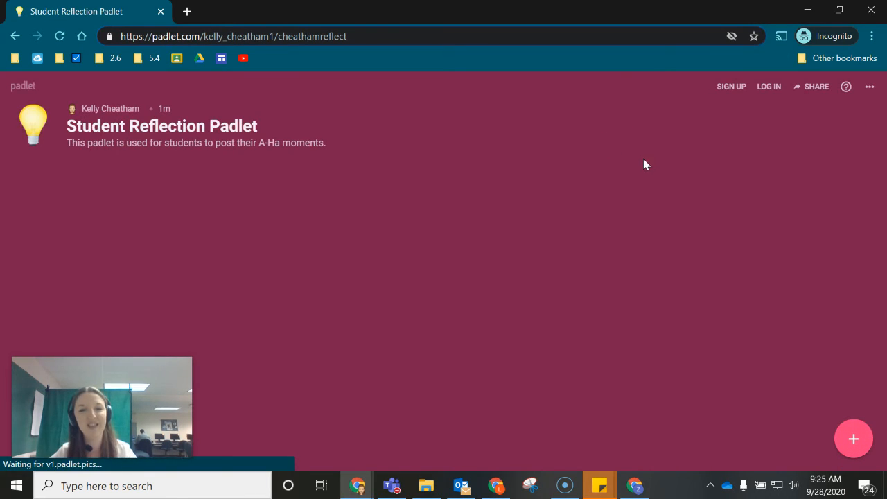
Add a post titled with the student's first name and last initial, with the text "I thought it was really interesting that...".
{"action": "left_click", "coordinate": [853, 441]}
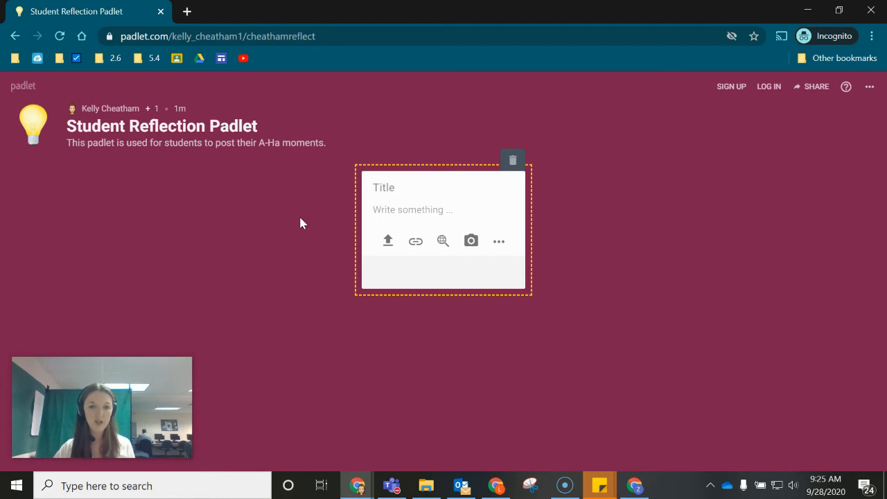
{"action": "type", "text": "Kelly C."}
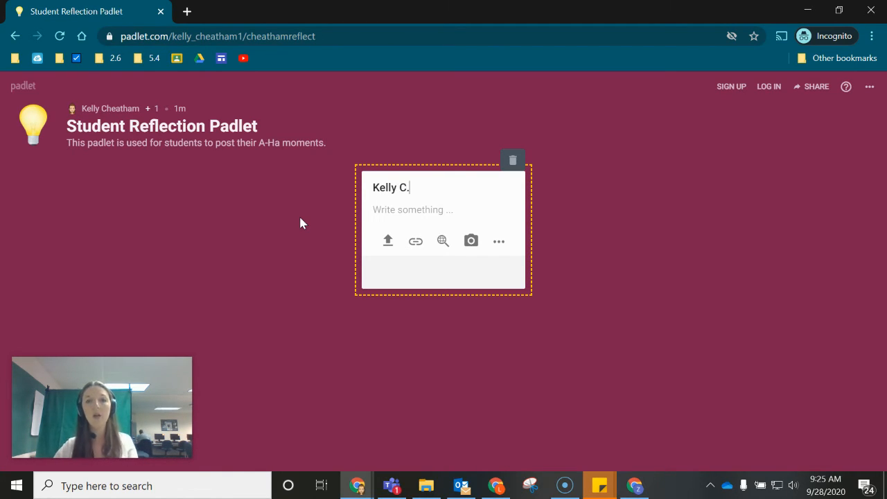
{"action": "left_click", "coordinate": [407, 209]}
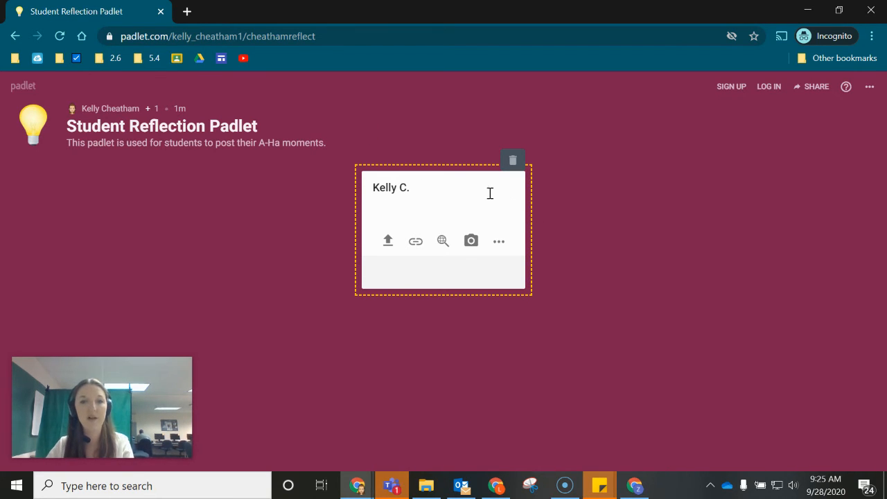
{"action": "left_click", "coordinate": [402, 213]}
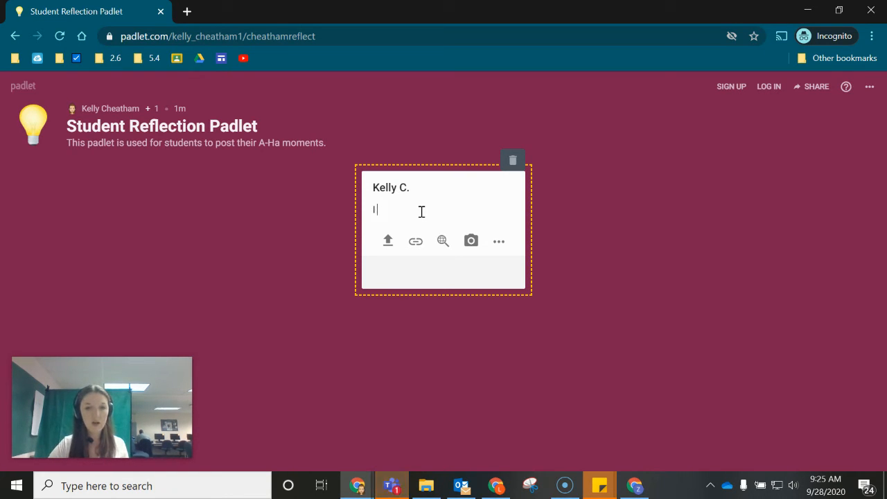
{"action": "type", "text": "I thought it was really interest"}
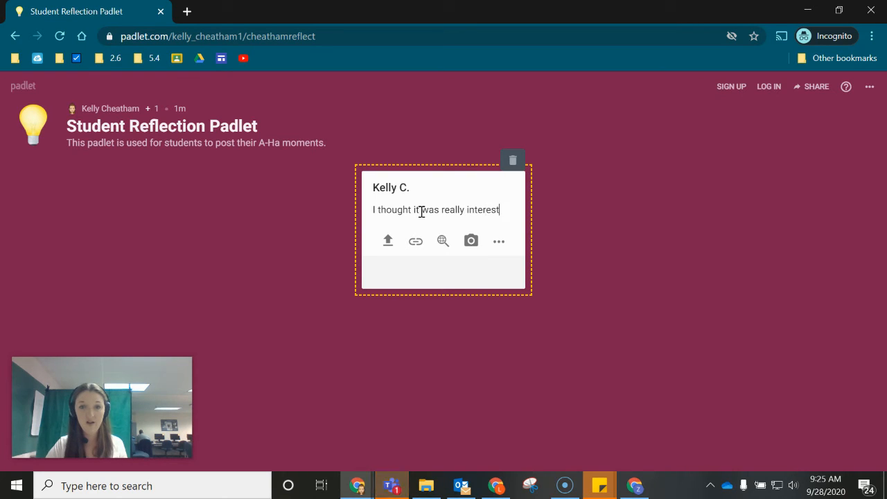
{"action": "type", "text": "ing that..."}
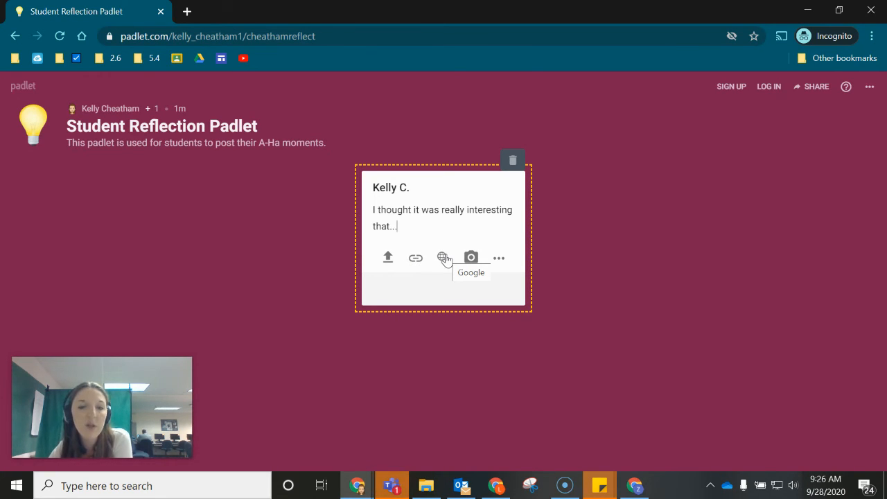
Preview the post's photo booth with camera access allowed, close it without a photo, and view the full list of attachment types.
{"action": "left_click", "coordinate": [471, 257]}
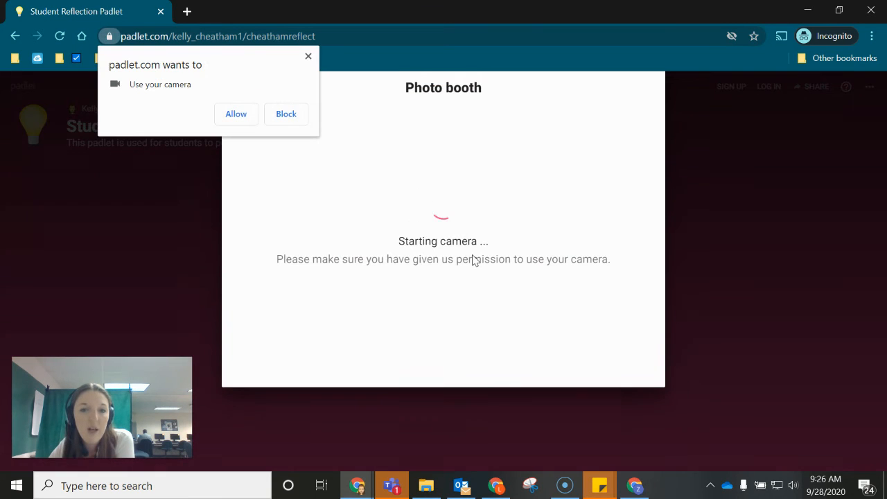
{"action": "left_click", "coordinate": [239, 113]}
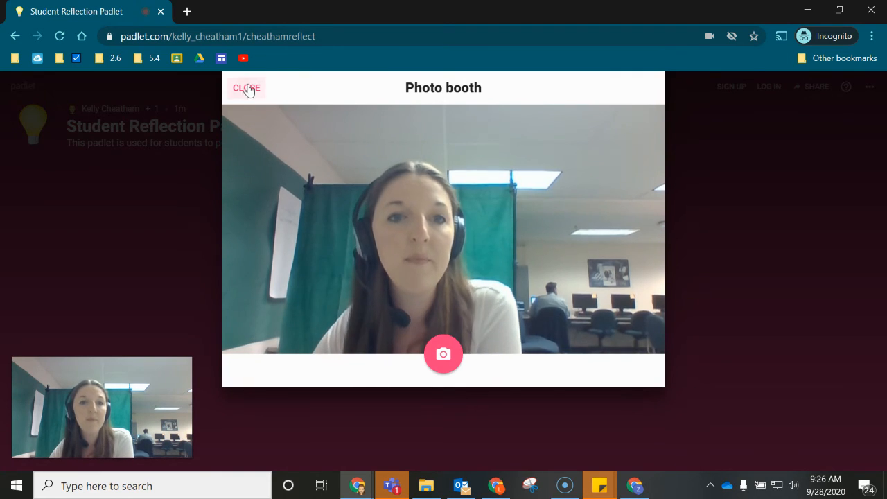
{"action": "left_click", "coordinate": [248, 88]}
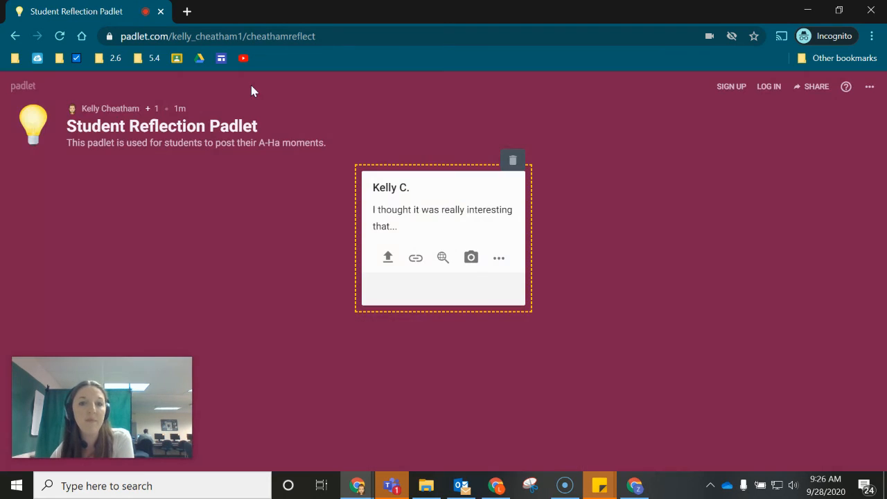
{"action": "left_click", "coordinate": [499, 260]}
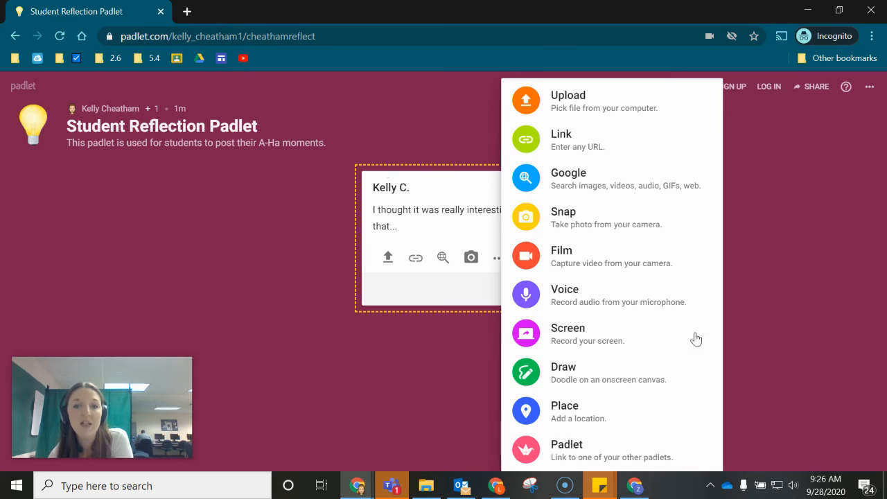
Close the post's attachment choices without adding anything and return to the signed-in browser window showing the teacher's view of the padlet.
{"action": "left_click", "coordinate": [413, 220]}
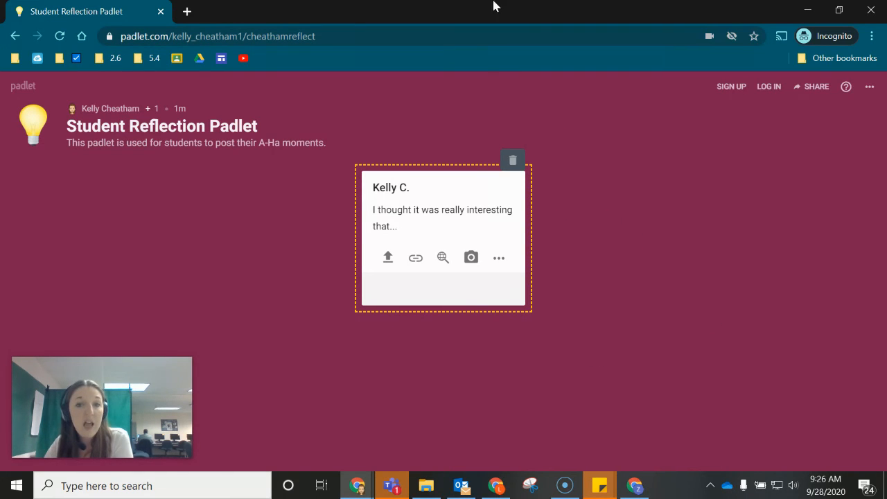
{"action": "left_click_drag", "start_coordinate": [465, 9], "coordinate": [886, 208]}
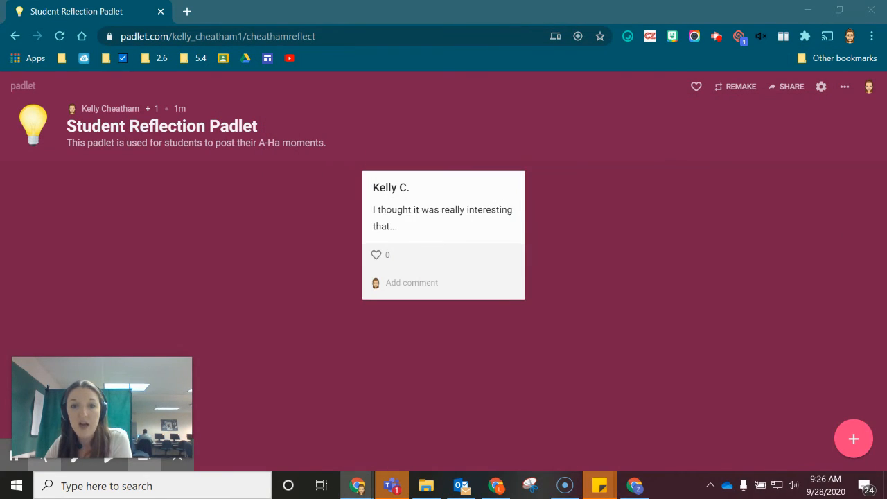
{"action": "left_click", "coordinate": [601, 272]}
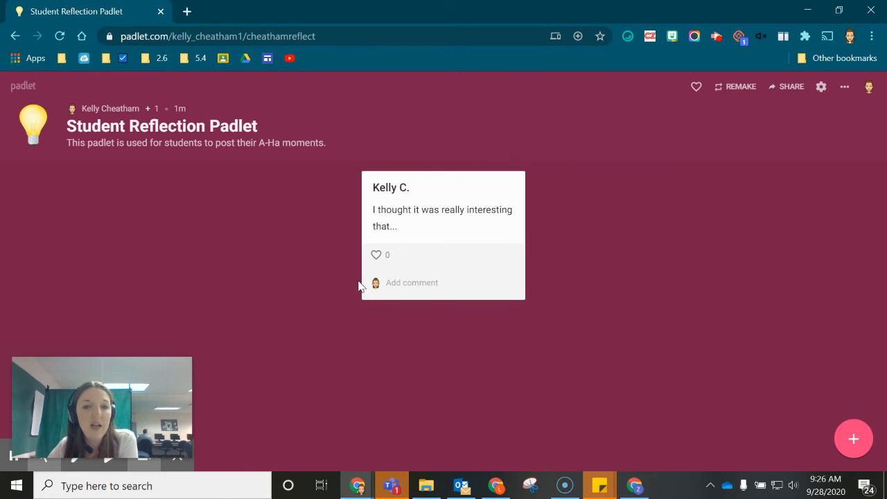
Comment on the student's post with the student's first name and "This is a really interesting thought!", and like the post.
{"action": "left_click", "coordinate": [413, 282]}
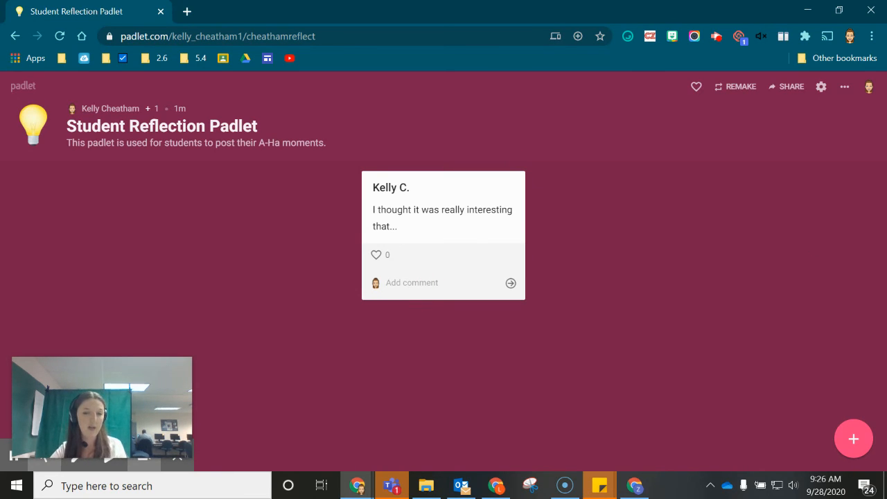
{"action": "type", "text": "Kelly"}
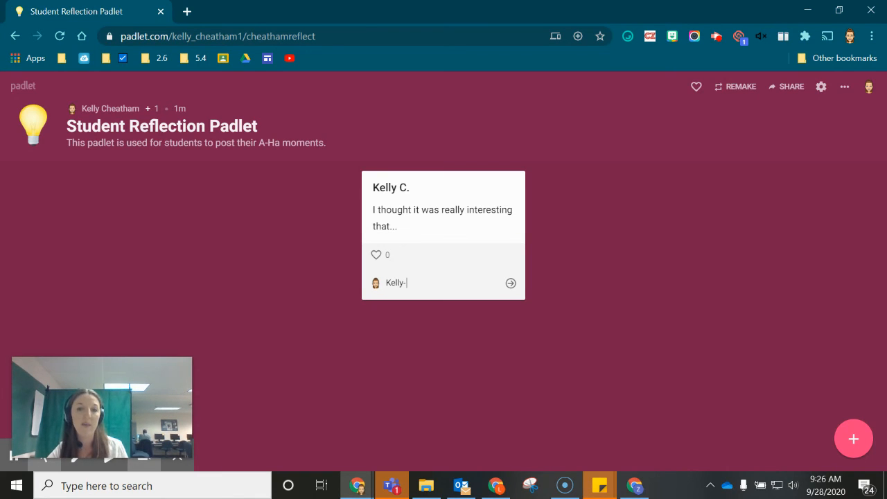
{"action": "type", "text": "- This is a really"}
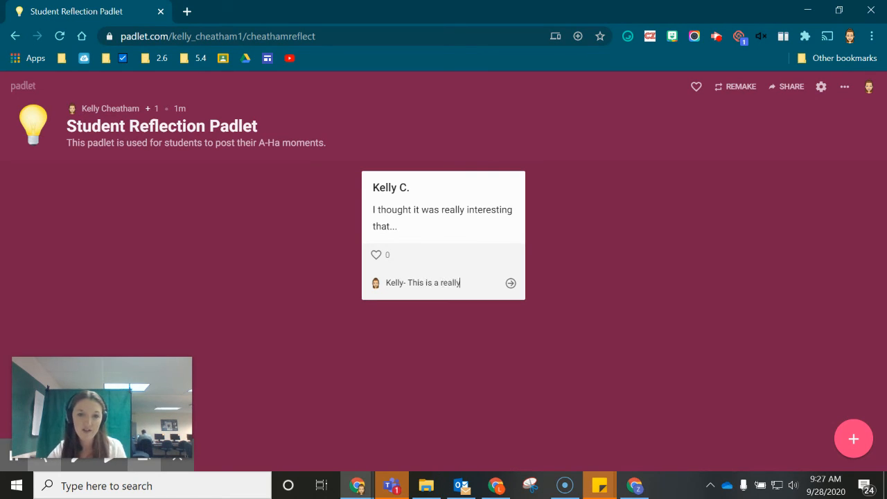
{"action": "type", "text": " interesting thought!"}
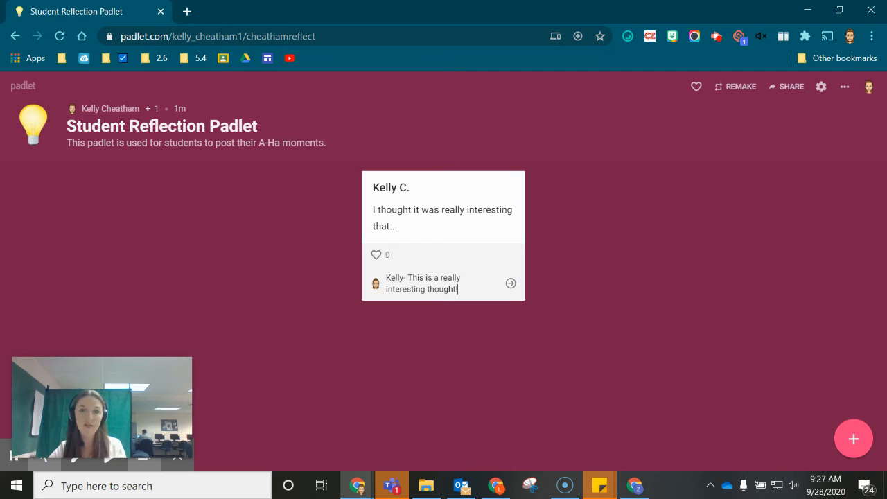
{"action": "left_click", "coordinate": [511, 283]}
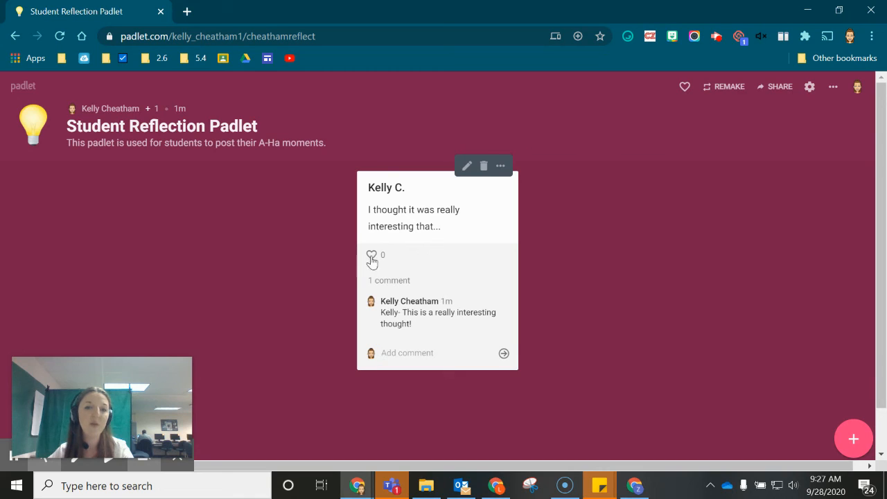
{"action": "left_click", "coordinate": [372, 257]}
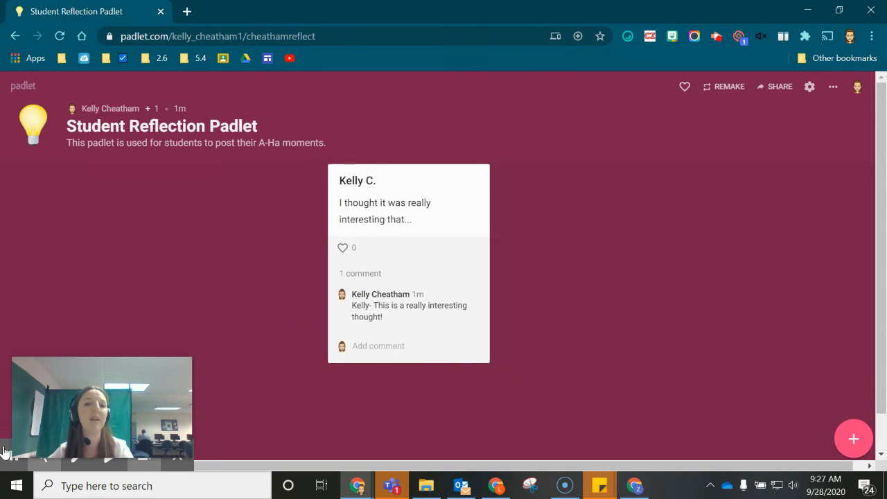
{"action": "left_click", "coordinate": [376, 258]}
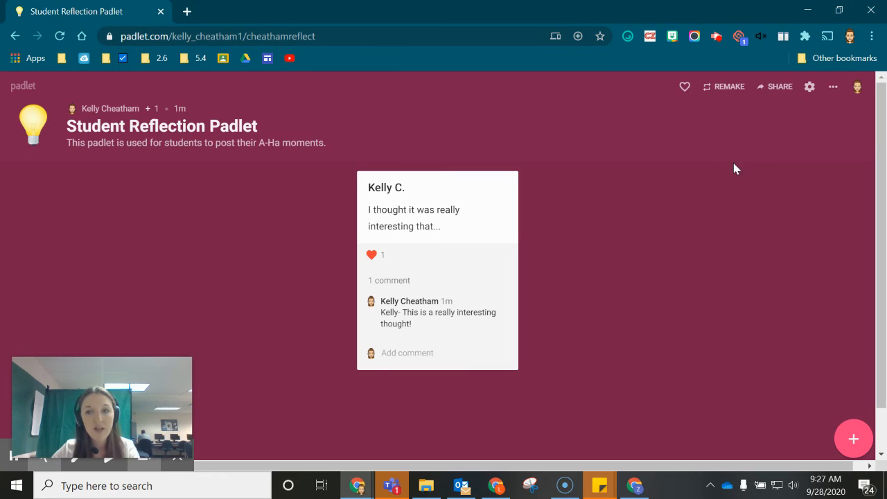
Examine the padlet's additional actions and the account options with the number of padlets used.
{"action": "left_click", "coordinate": [834, 87]}
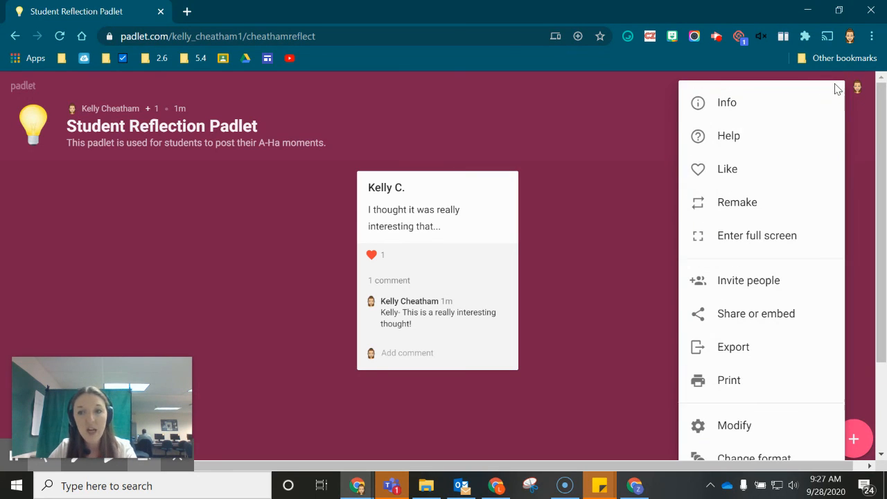
{"action": "left_click", "coordinate": [539, 133]}
{"action": "left_click", "coordinate": [860, 88]}
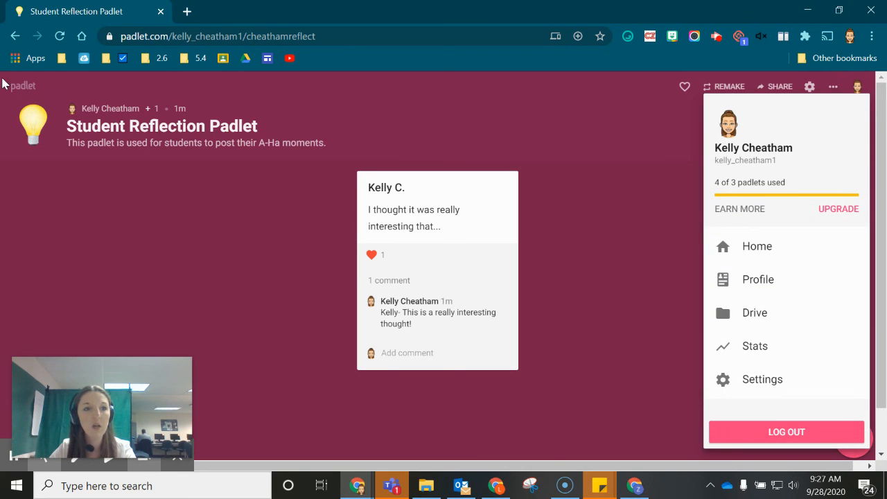
Go to the Padlet dashboard and remove the "Remake of Mixtures and Solutions" padlet from the recent padlets.
{"action": "left_click", "coordinate": [17, 95]}
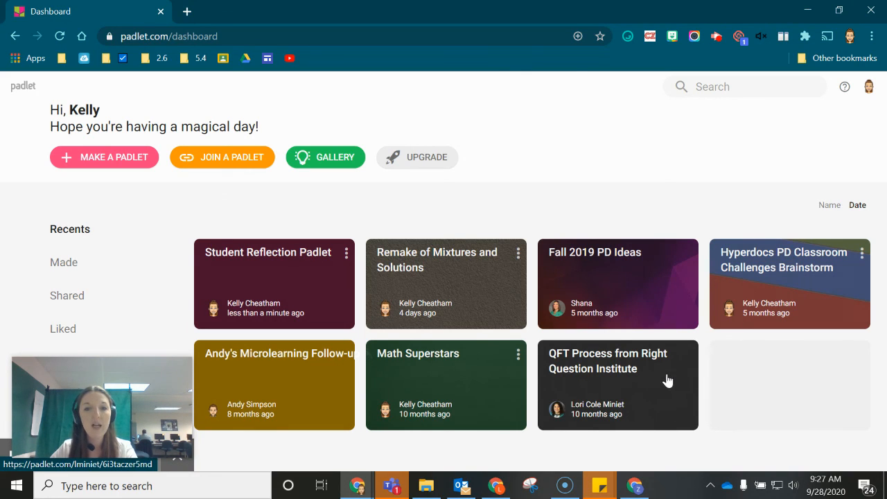
{"action": "left_click", "coordinate": [519, 259]}
{"action": "left_click", "coordinate": [489, 285]}
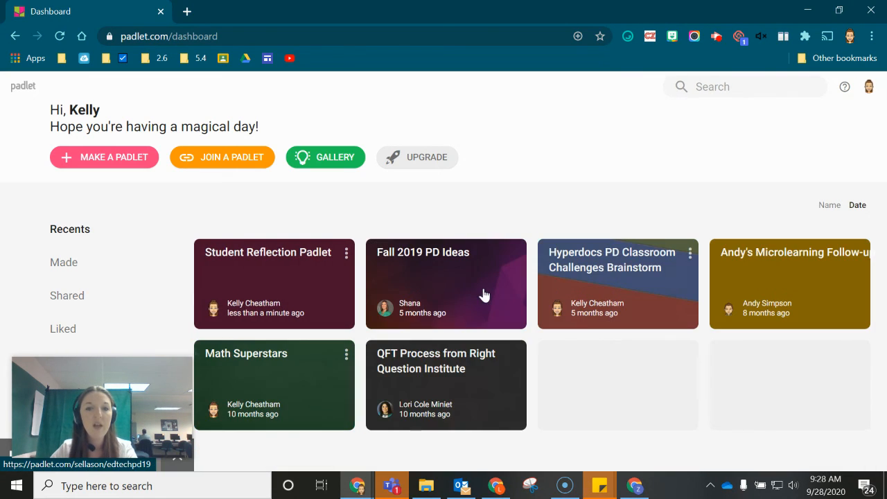